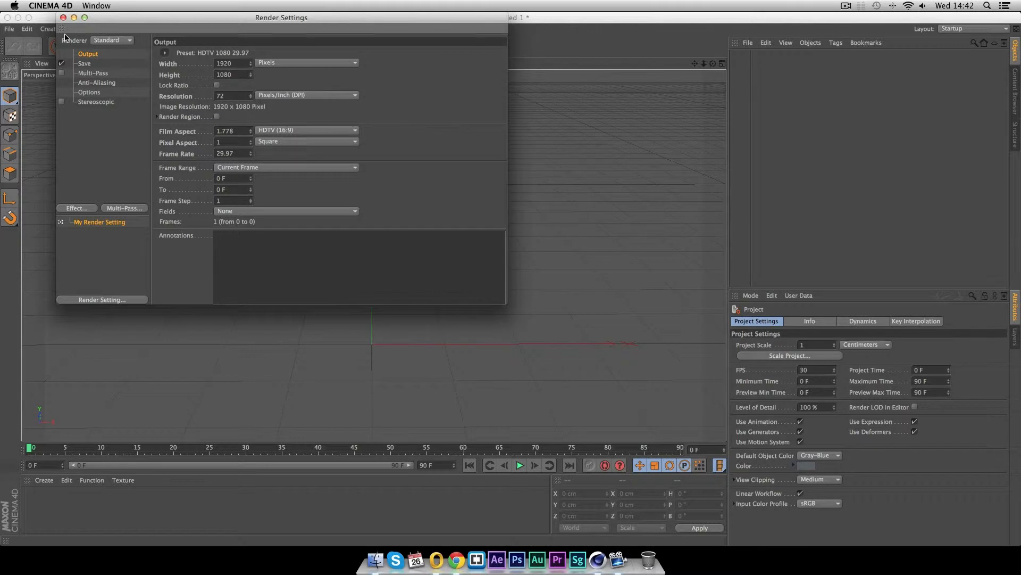
# Close the render settings and add a cone primitive raised to about 150 cm on the Y axis
pyautogui.click(62, 17)
pyautogui.moveTo(416, 317)
pyautogui.keyDown('alt'); pyautogui.mouseDown()
pyautogui.moveTo(412, 299)
pyautogui.moveTo(424, 308)
pyautogui.mouseUp(); pyautogui.keyUp('alt')
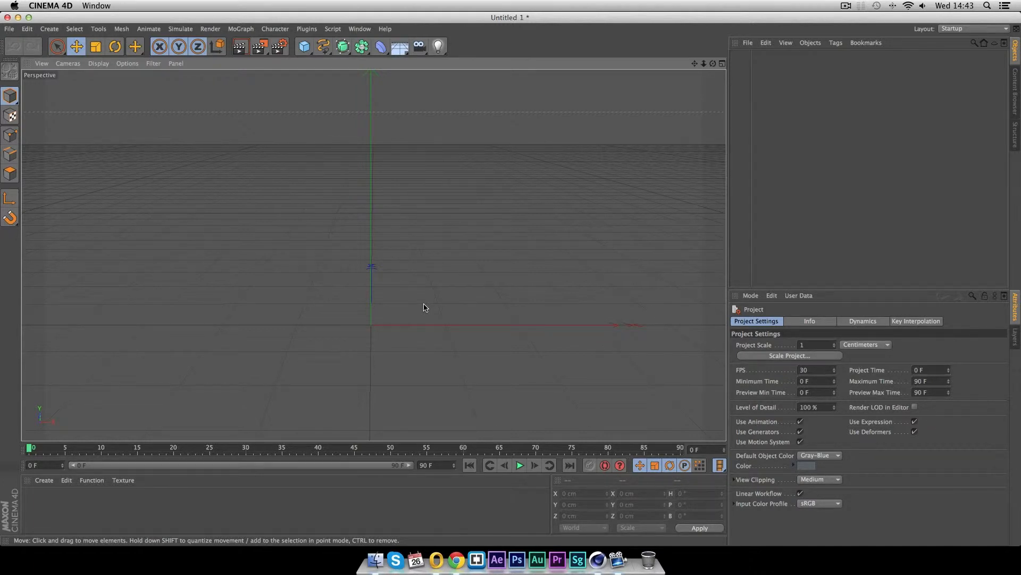
pyautogui.click(304, 46)
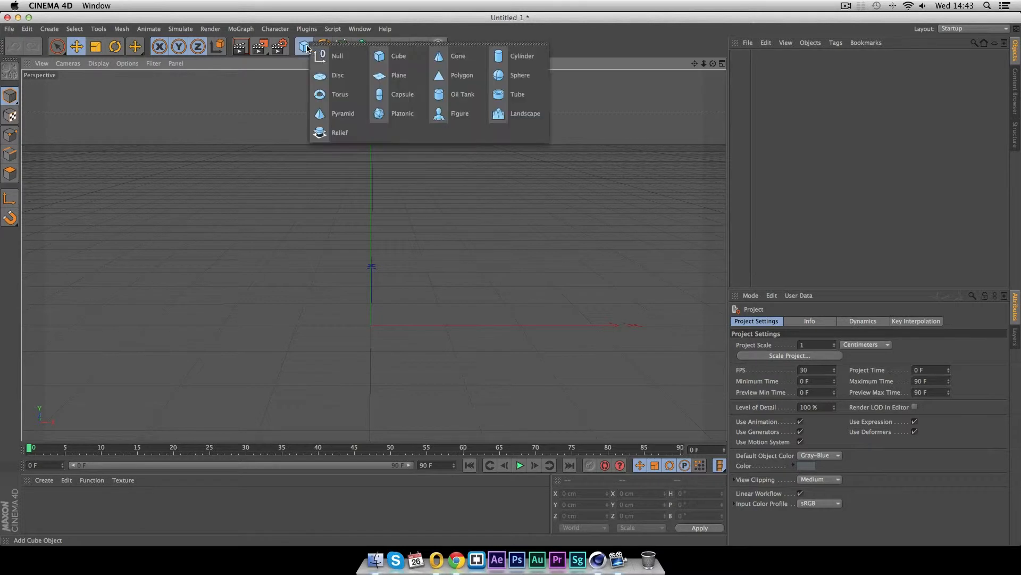
pyautogui.click(480, 55)
pyautogui.moveTo(371, 231); pyautogui.dragTo(371, 116)
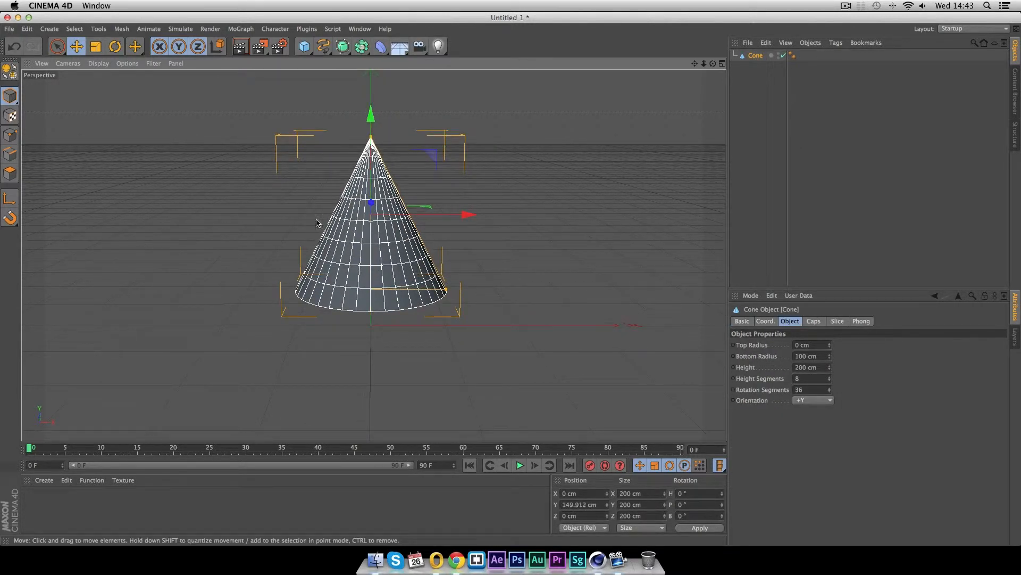
# Set the cone's height to 450 cm and raise it to about 248.5 cm on the Y axis
pyautogui.scroll(-5, 527, 332)
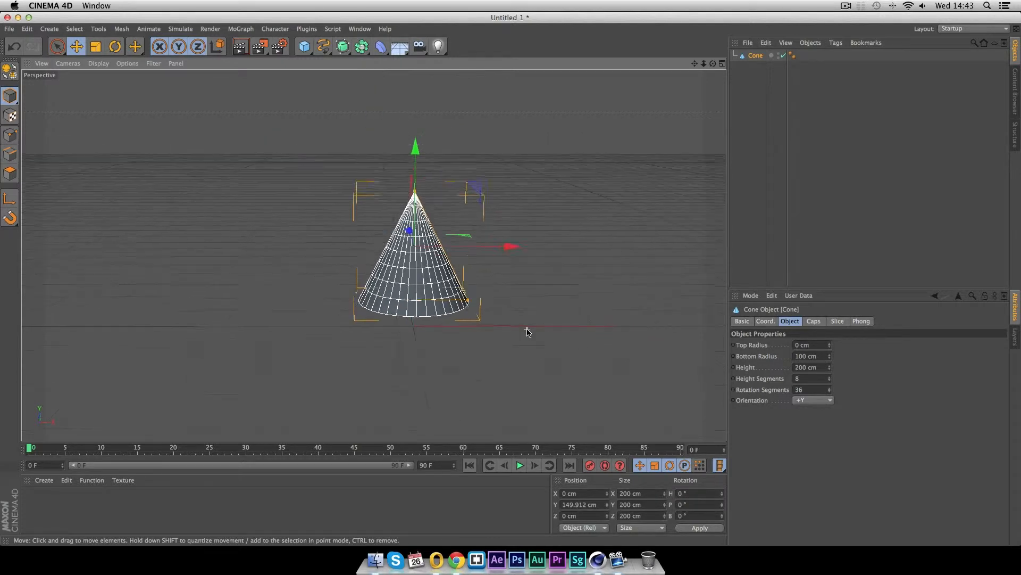
pyautogui.keyDown('alt'); pyautogui.moveTo(545, 333); pyautogui.dragTo(499, 336, button='middle'); pyautogui.keyUp('alt')
pyautogui.keyDown('alt'); pyautogui.moveTo(473, 349); pyautogui.dragTo(472, 333); pyautogui.keyUp('alt')
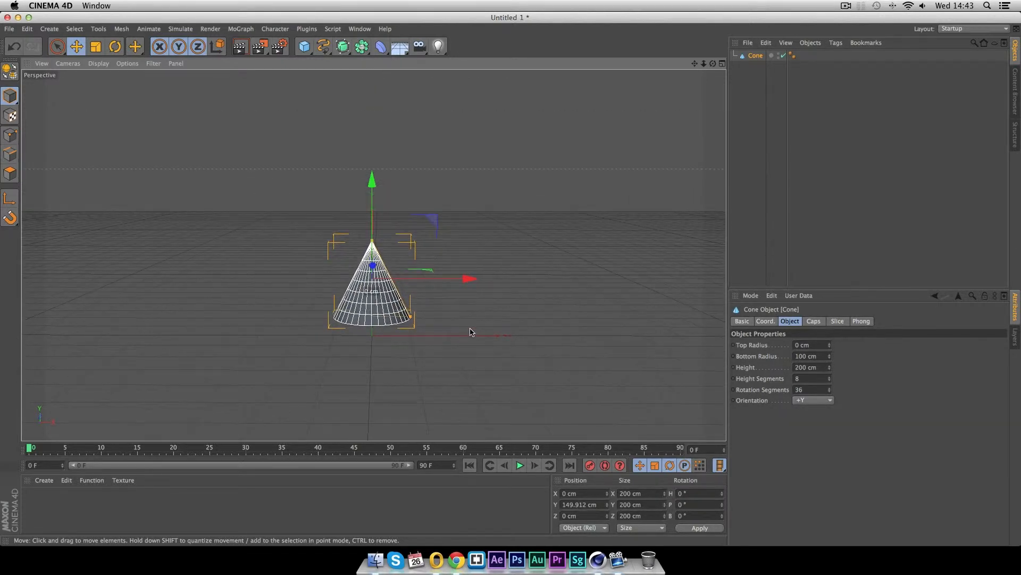
pyautogui.doubleClick(802, 366)
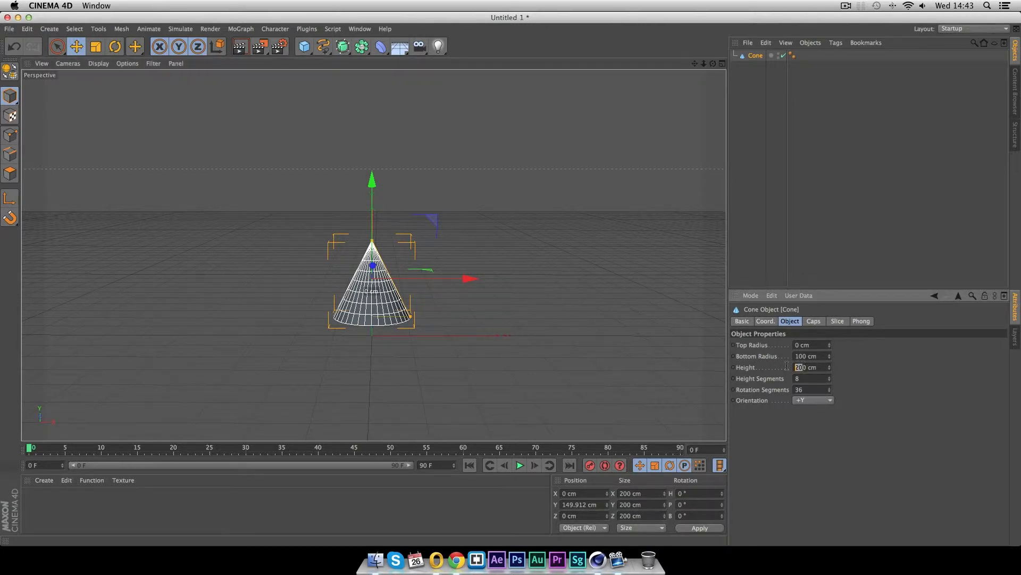
pyautogui.write('450')
pyautogui.press('Return')
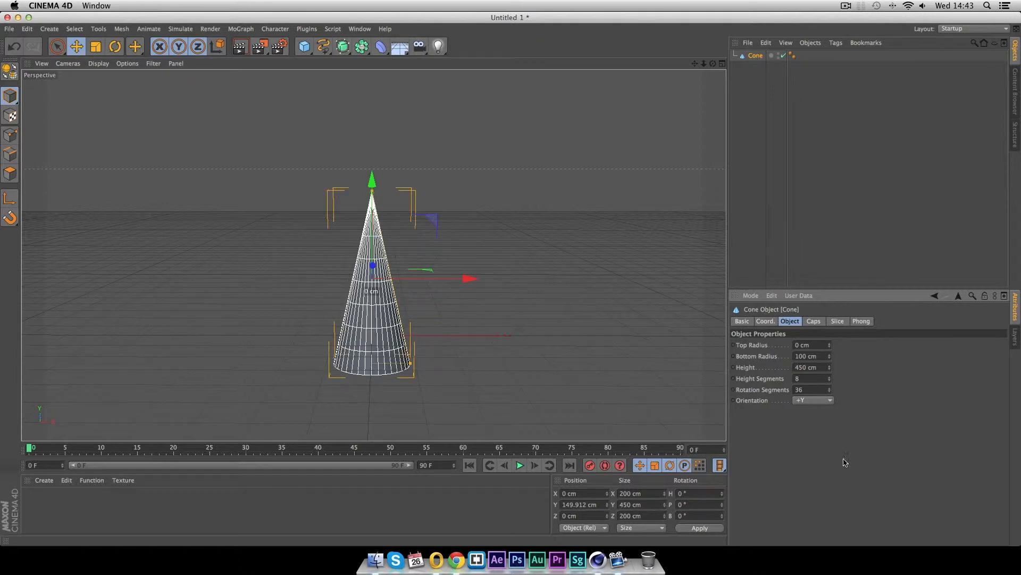
pyautogui.moveTo(361, 178); pyautogui.dragTo(359, 140)
# Set the cone's rotation segments to 14 and render the view as a preview
pyautogui.doubleClick(807, 389)
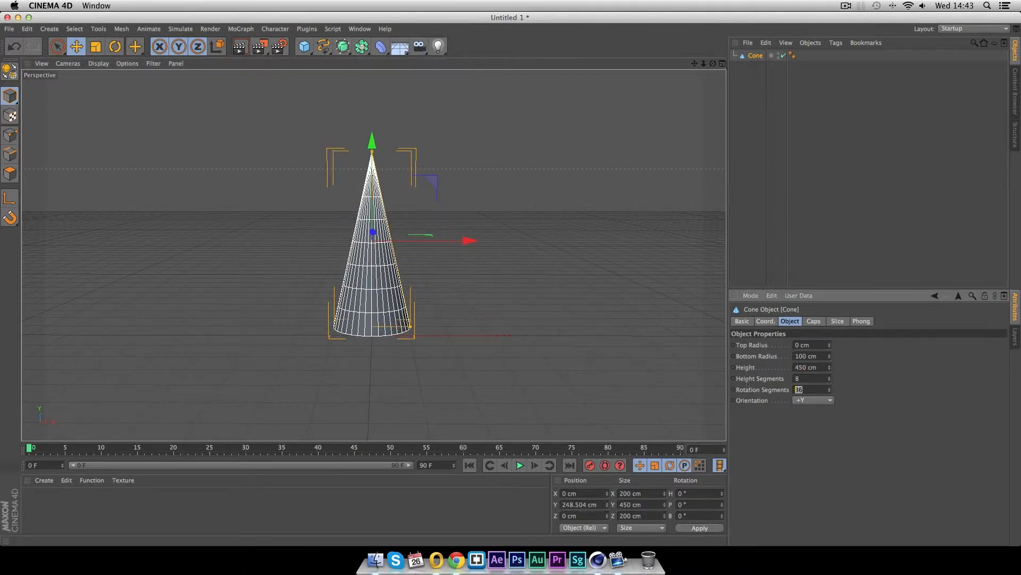
pyautogui.write('14')
pyautogui.press('Return')
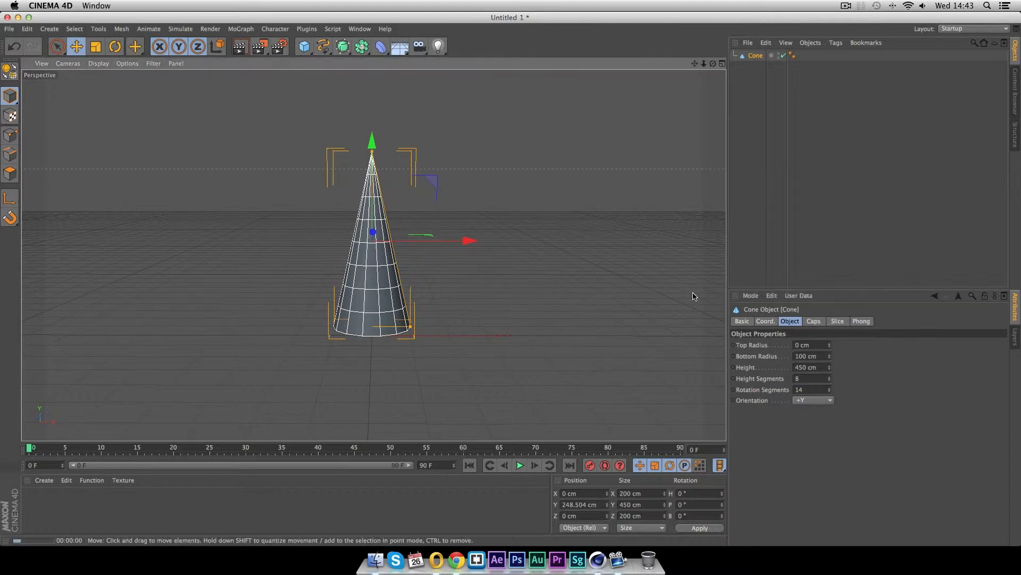
pyautogui.press('super+r')
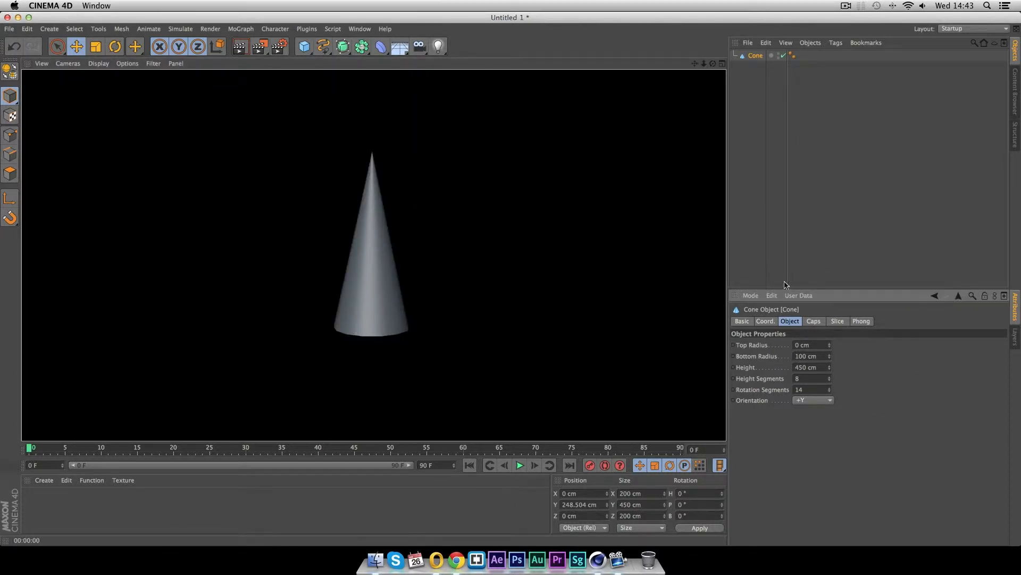
# Delete the cone's Phong tag and render the perspective view to check the faceted shading
pyautogui.click(761, 111)
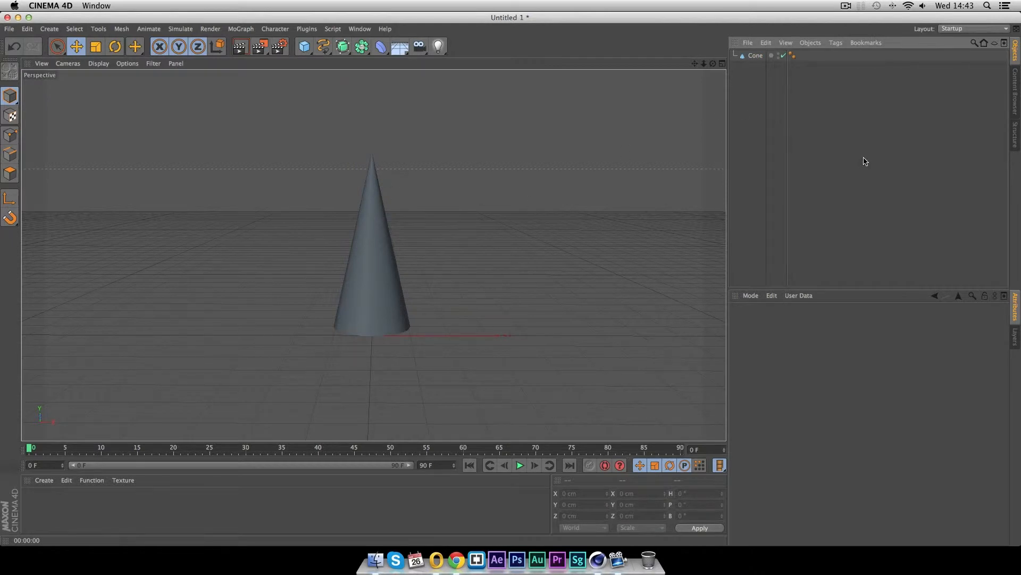
pyautogui.click(755, 56)
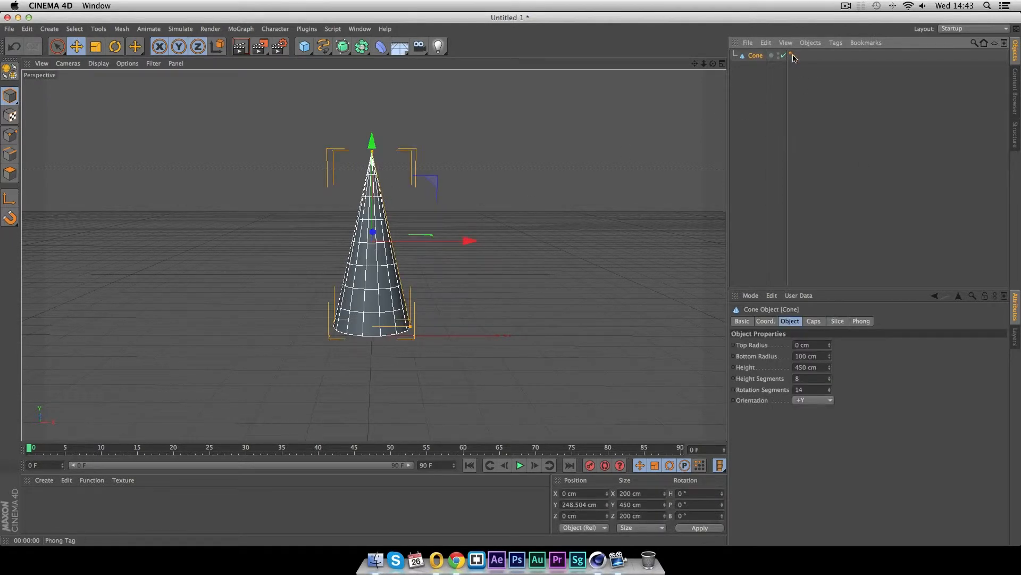
pyautogui.click(793, 55)
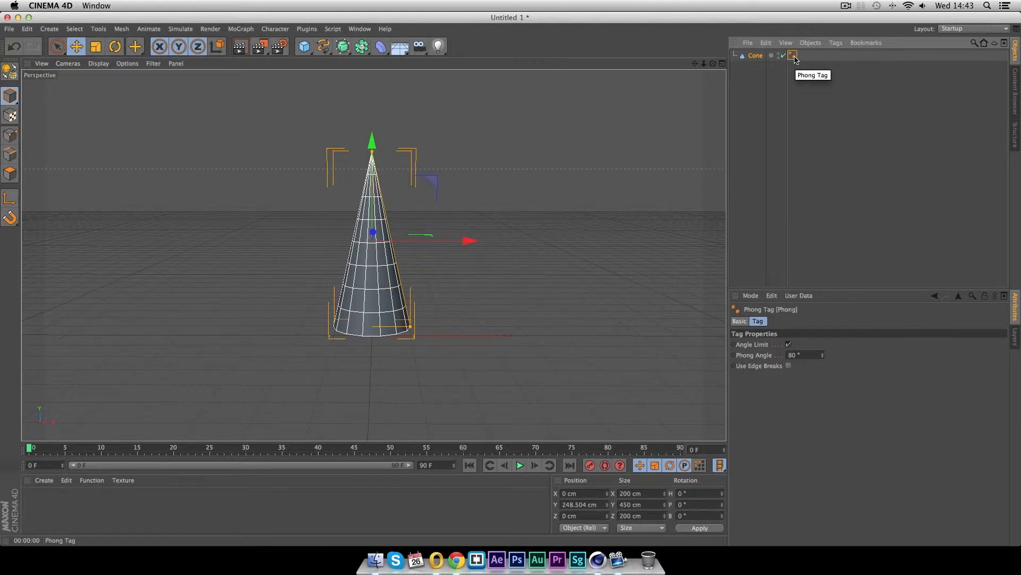
pyautogui.press('Delete')
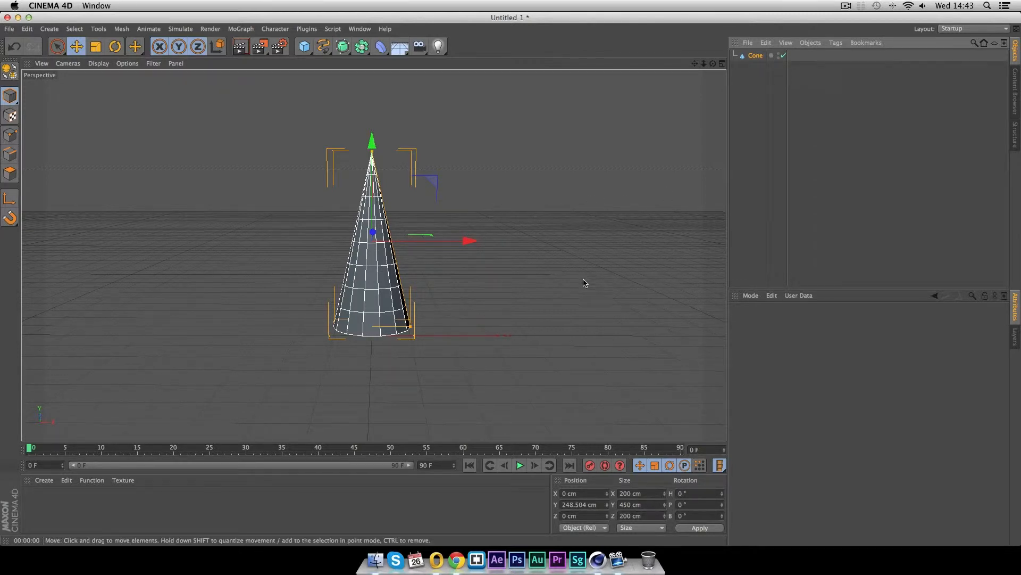
pyautogui.press('super+r')
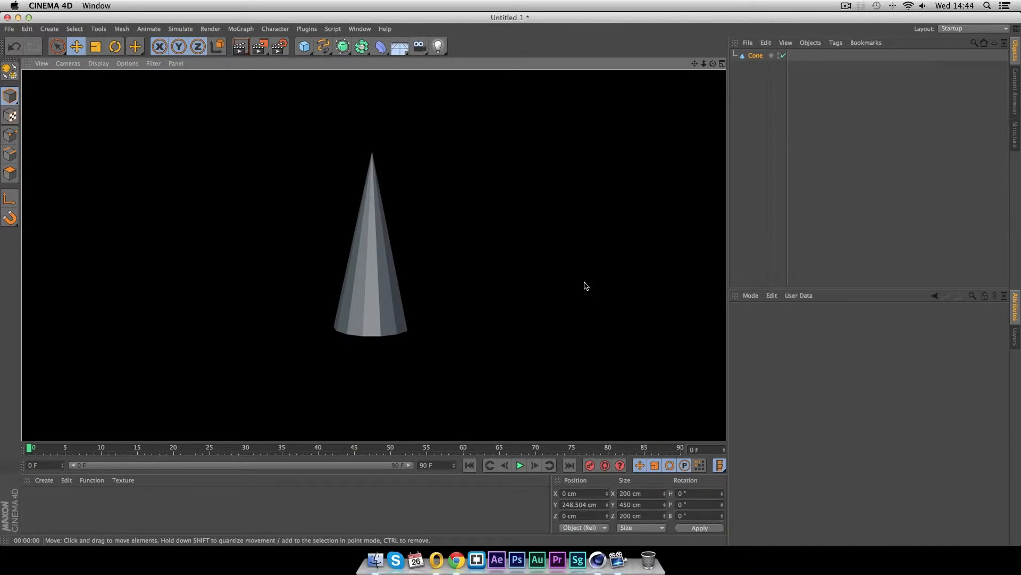
pyautogui.click(488, 318)
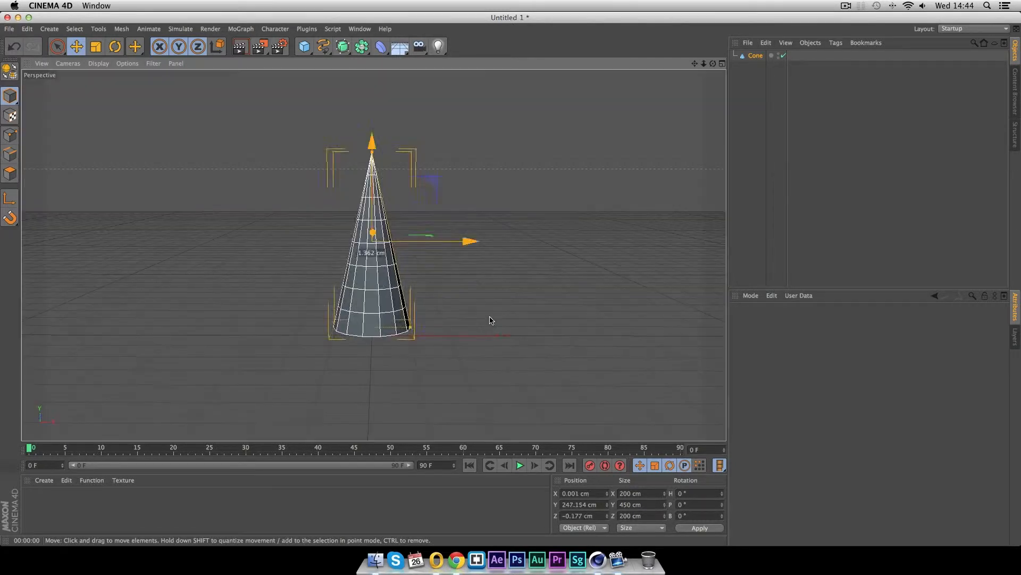
# Rename the cone object to Greens and deselect it
pyautogui.click(756, 56)
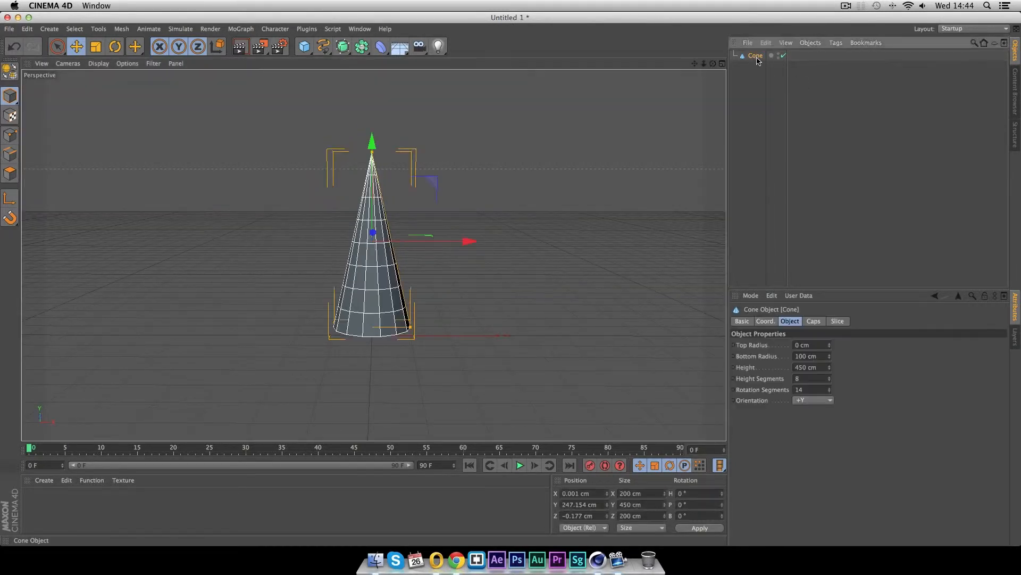
pyautogui.doubleClick(756, 56)
pyautogui.write('Greens')
pyautogui.press('Return')
pyautogui.click(743, 161)
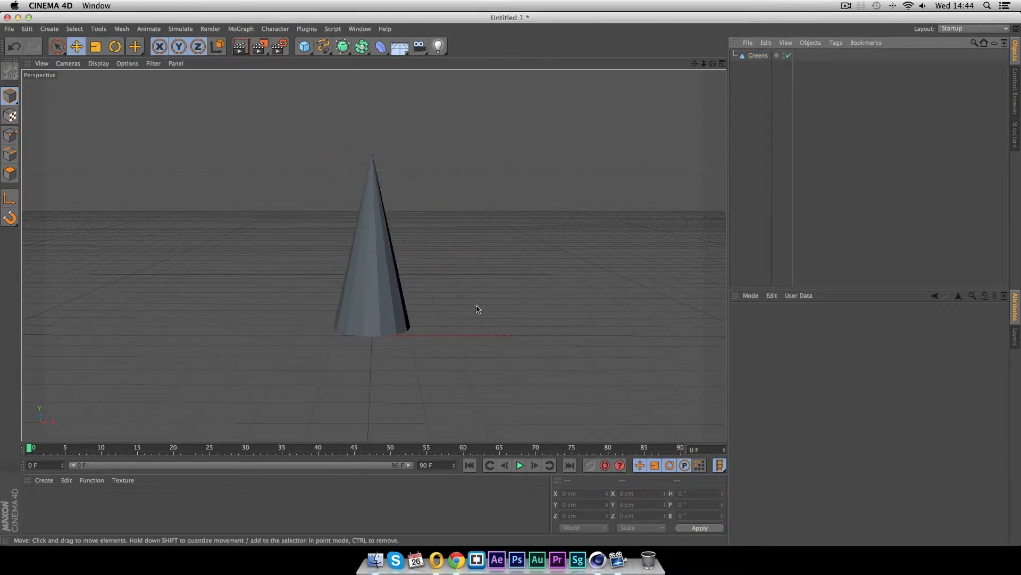
# Add a cylinder and scale it down uniformly to a radius of about 12.6 cm and a height of about 50.6 cm
pyautogui.click(304, 47)
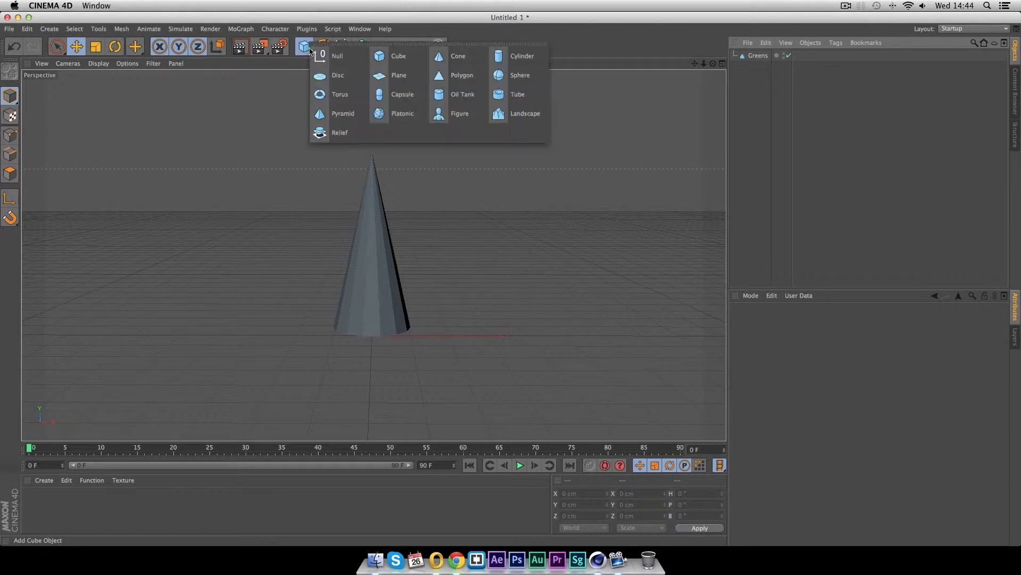
pyautogui.click(532, 60)
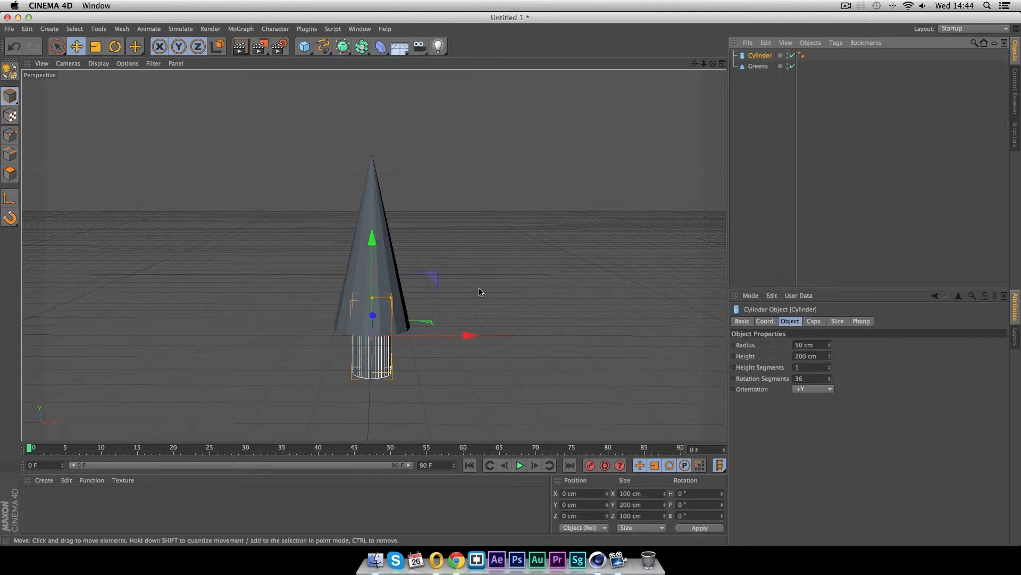
pyautogui.press('t')
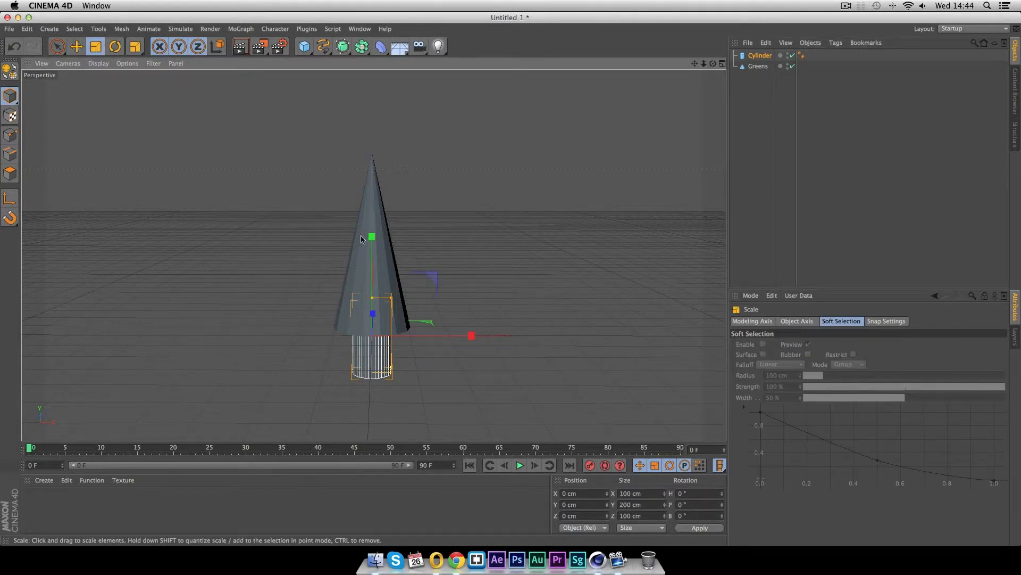
pyautogui.moveTo(565, 246); pyautogui.dragTo(331, 384)
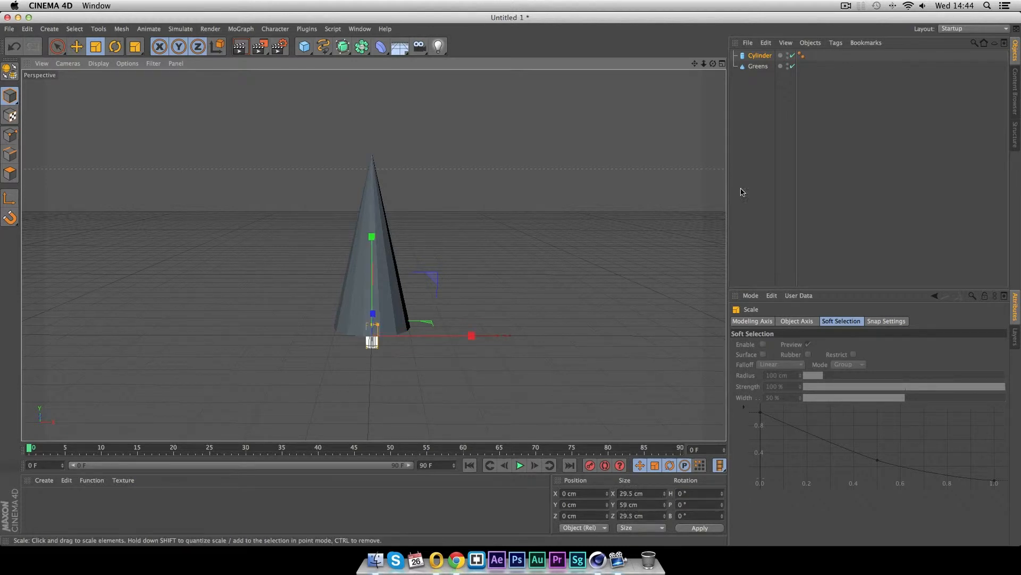
pyautogui.click(757, 56)
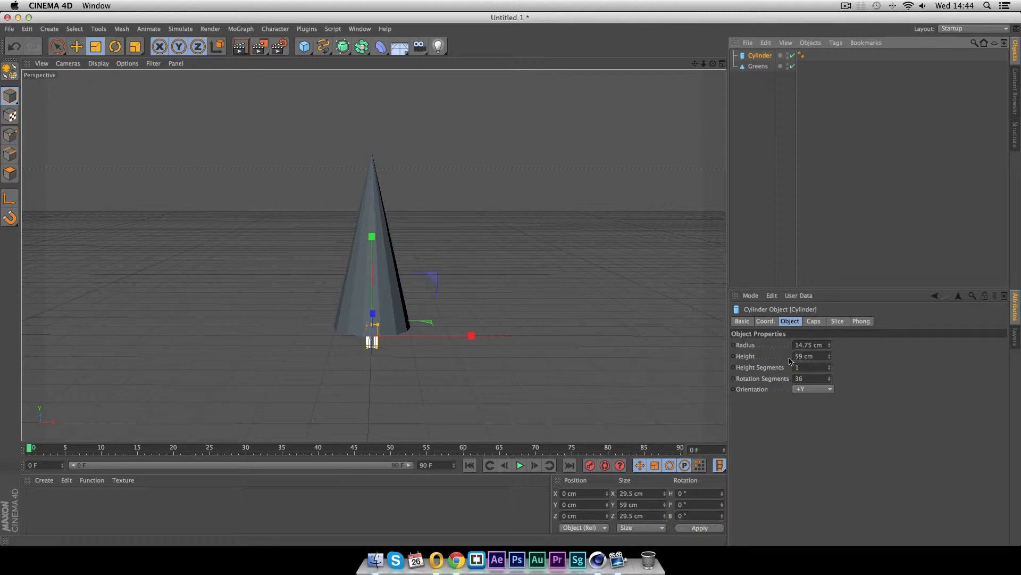
pyautogui.moveTo(515, 237); pyautogui.dragTo(464, 263)
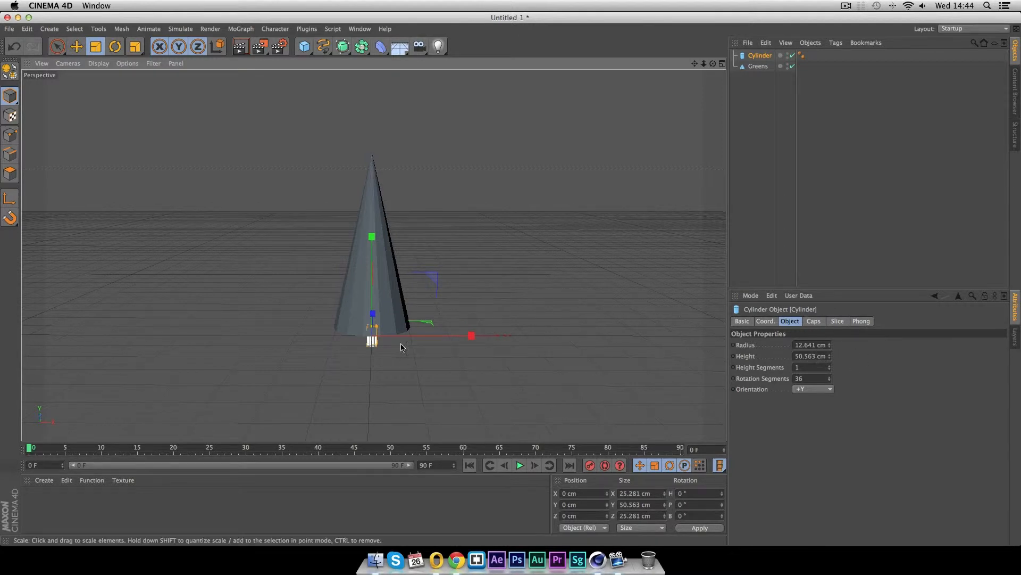
# Set the cylinder's rotation segments to 7
pyautogui.scroll(10, 388, 353)
pyautogui.scroll(-6, 389, 353)
pyautogui.scroll(10, 389, 354)
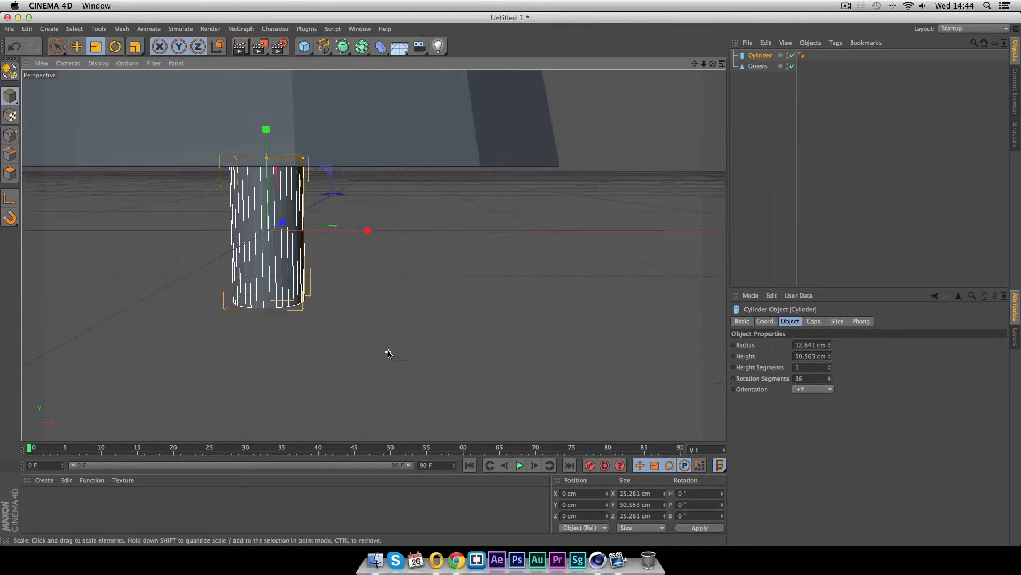
pyautogui.keyDown('alt'); pyautogui.moveTo(392, 354); pyautogui.dragTo(623, 311); pyautogui.keyUp('alt')
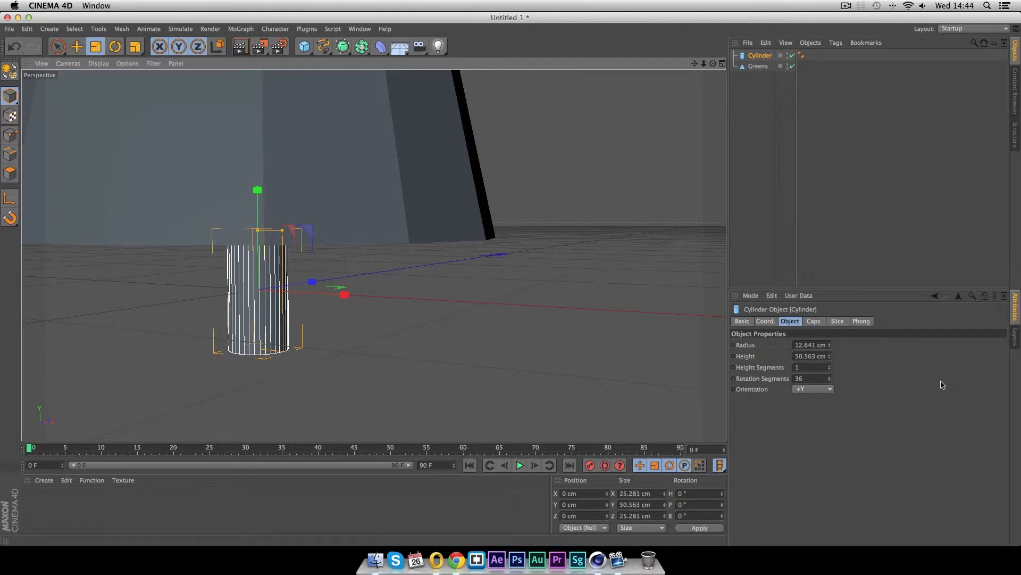
pyautogui.doubleClick(823, 379)
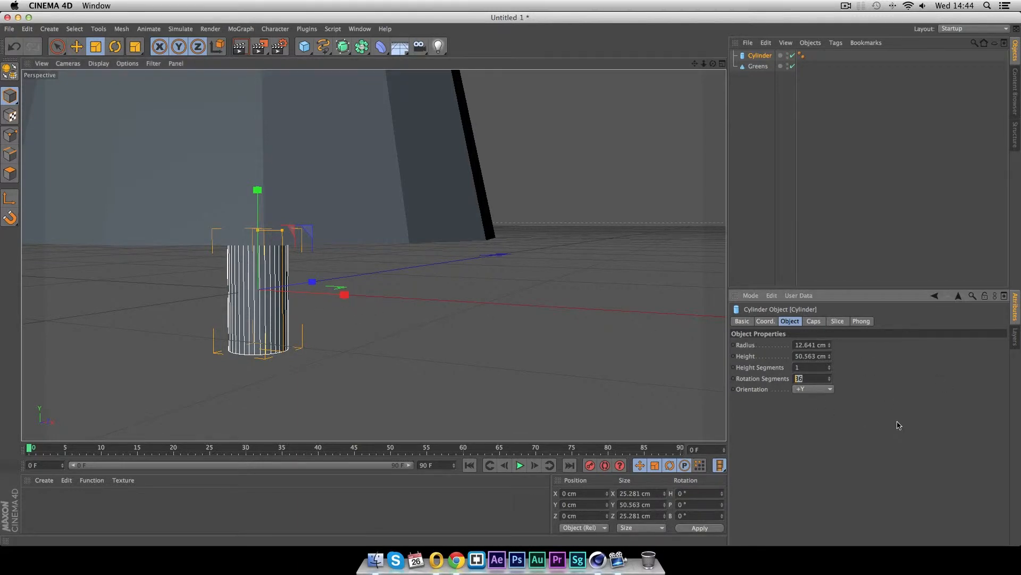
pyautogui.write('7')
pyautogui.press('Return')
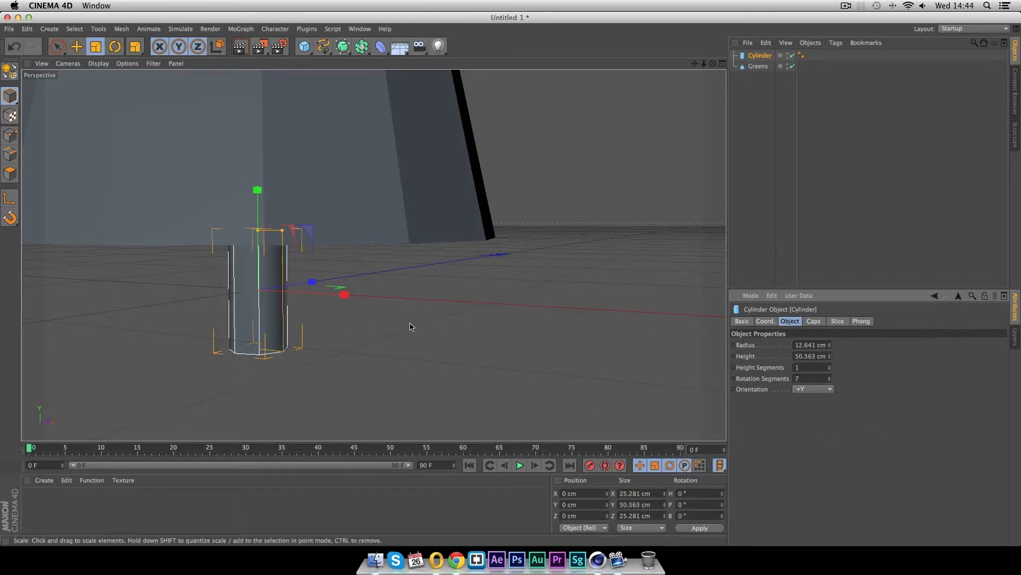
# Delete the cylinder's Phong tag, rendering the view before and after to compare the shading
pyautogui.keyDown('alt'); pyautogui.moveTo(404, 339); pyautogui.dragTo(511, 319); pyautogui.keyUp('alt')
pyautogui.press('super+r')
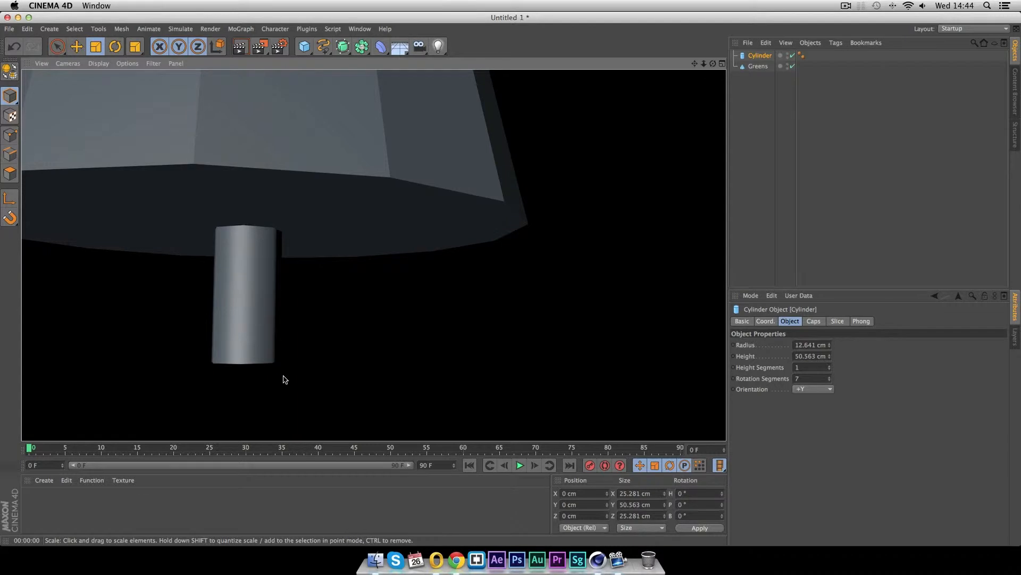
pyautogui.click(802, 56)
pyautogui.click(839, 109)
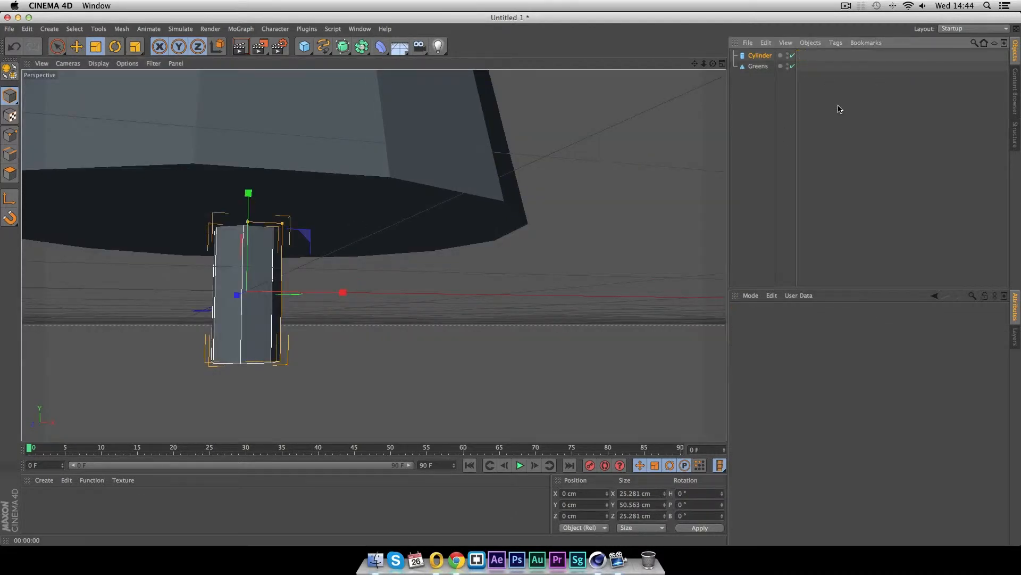
pyautogui.press('super+r')
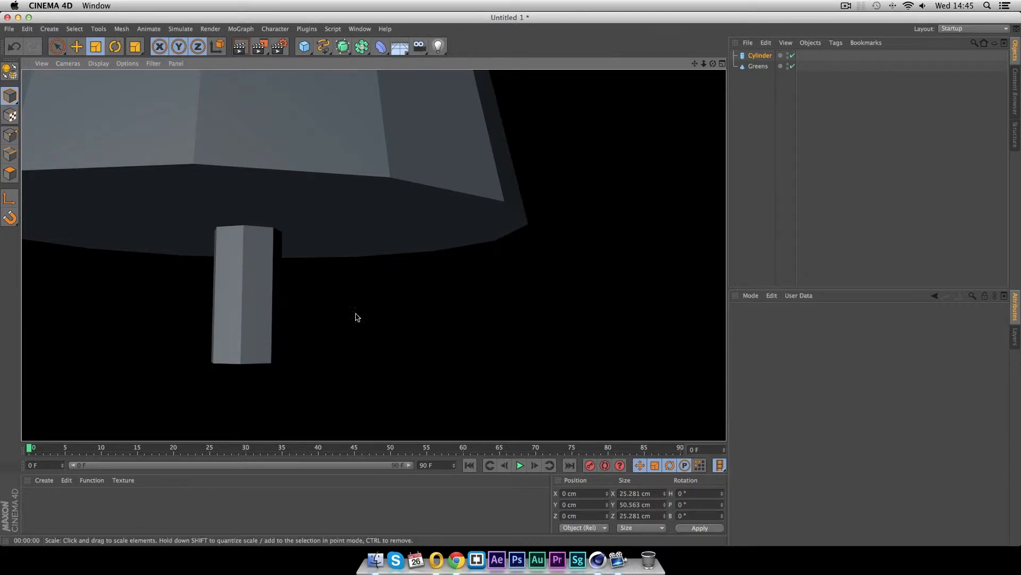
# Reorder the cylinder below Greens in the object hierarchy and rename it Trunk
pyautogui.scroll(-7, 412, 343)
pyautogui.keyDown('alt'); pyautogui.moveTo(525, 255); pyautogui.dragTo(445, 313); pyautogui.keyUp('alt')
pyautogui.scroll(-5, 557, 340)
pyautogui.keyDown('alt'); pyautogui.moveTo(556, 388); pyautogui.dragTo(525, 411); pyautogui.keyUp('alt')
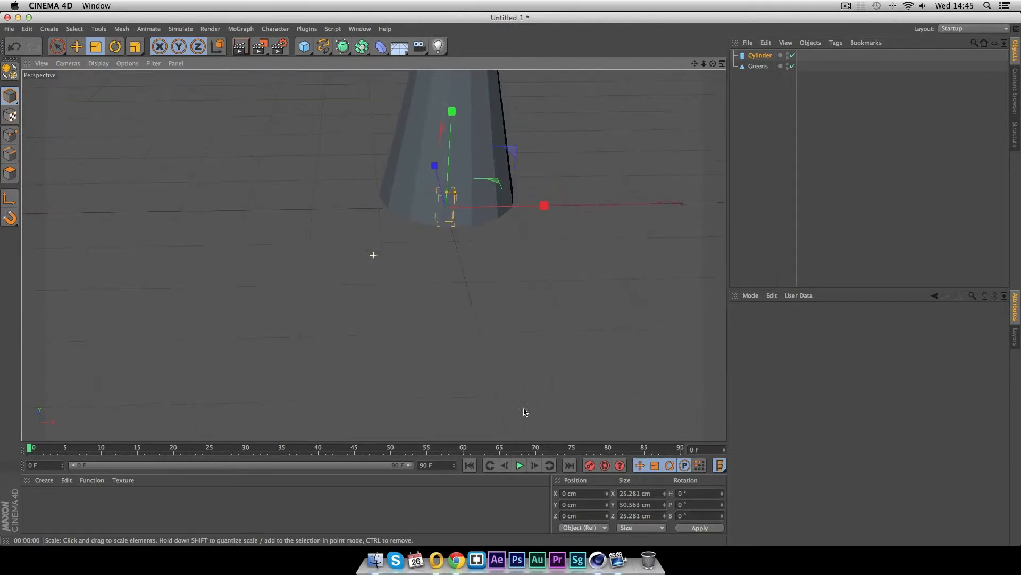
pyautogui.moveTo(760, 56)
pyautogui.mouseDown()
pyautogui.moveTo(773, 67)
pyautogui.moveTo(758, 75)
pyautogui.mouseUp()
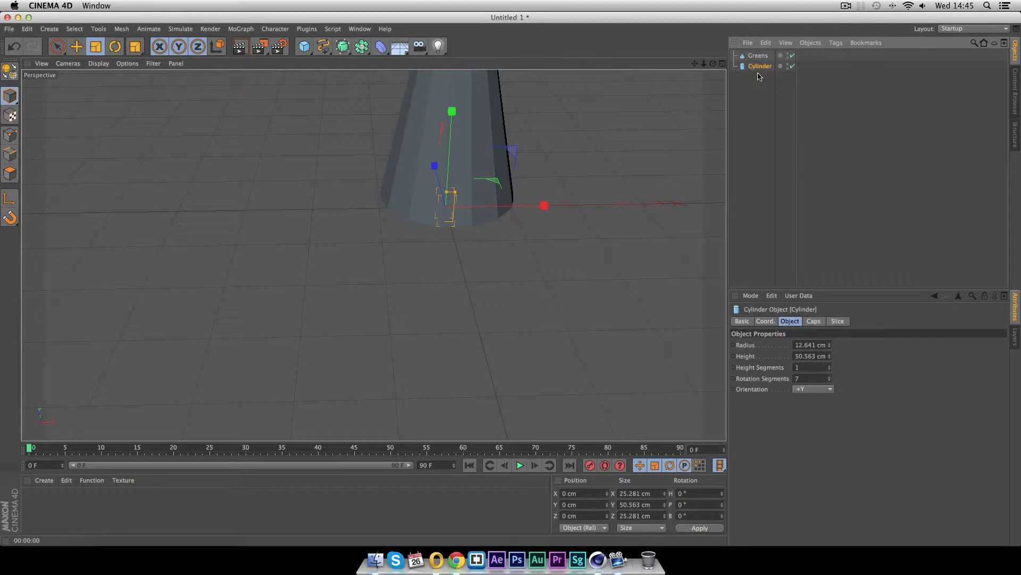
pyautogui.doubleClick(760, 66)
pyautogui.write('T')
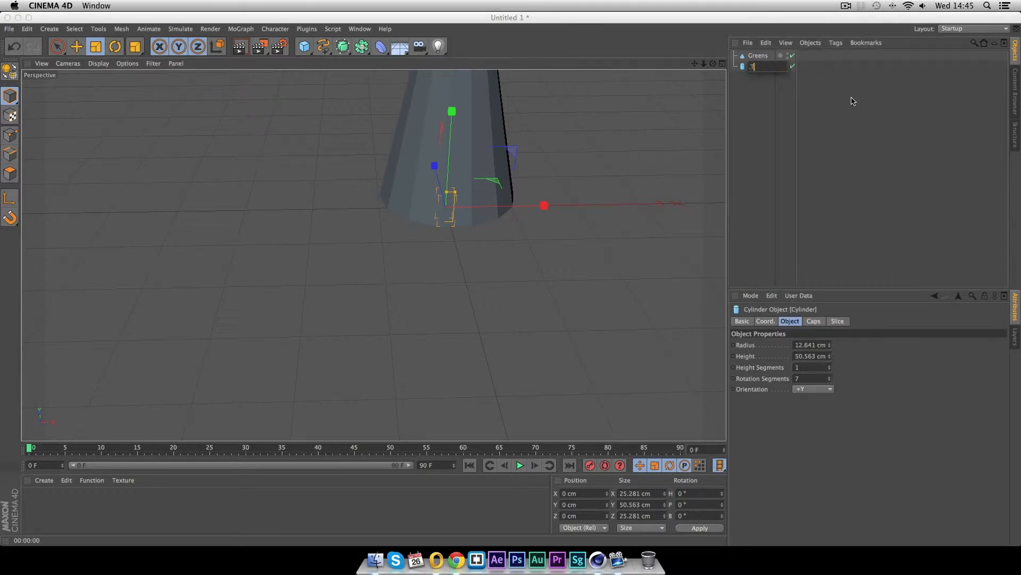
pyautogui.press('Return')
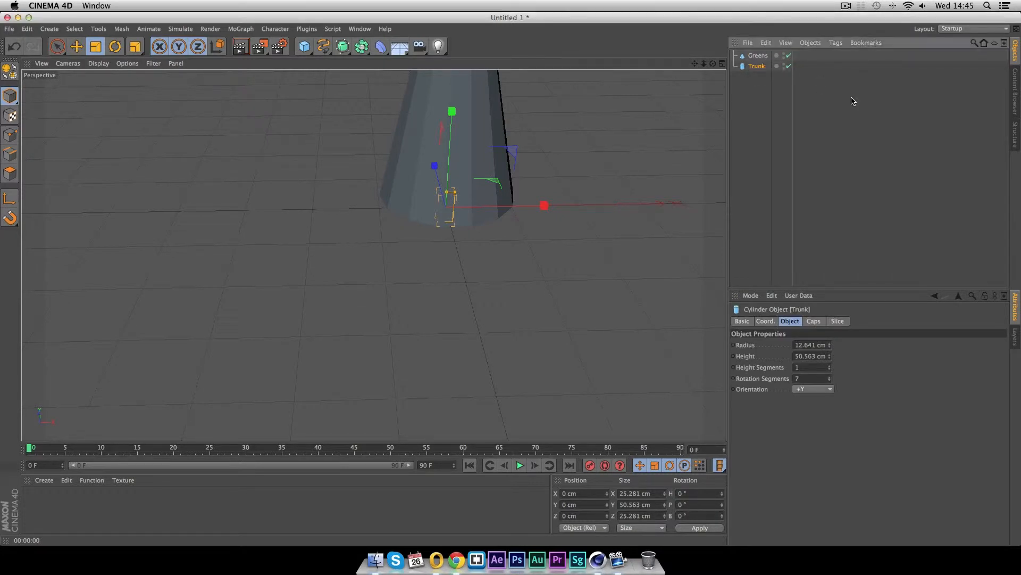
# Select Greens, frame the whole tree in the perspective view and render it to check the cone and trunk together
pyautogui.click(590, 179)
pyautogui.keyDown('alt'); pyautogui.moveTo(614, 177); pyautogui.dragTo(554, 225); pyautogui.keyUp('alt')
pyautogui.click(758, 55)
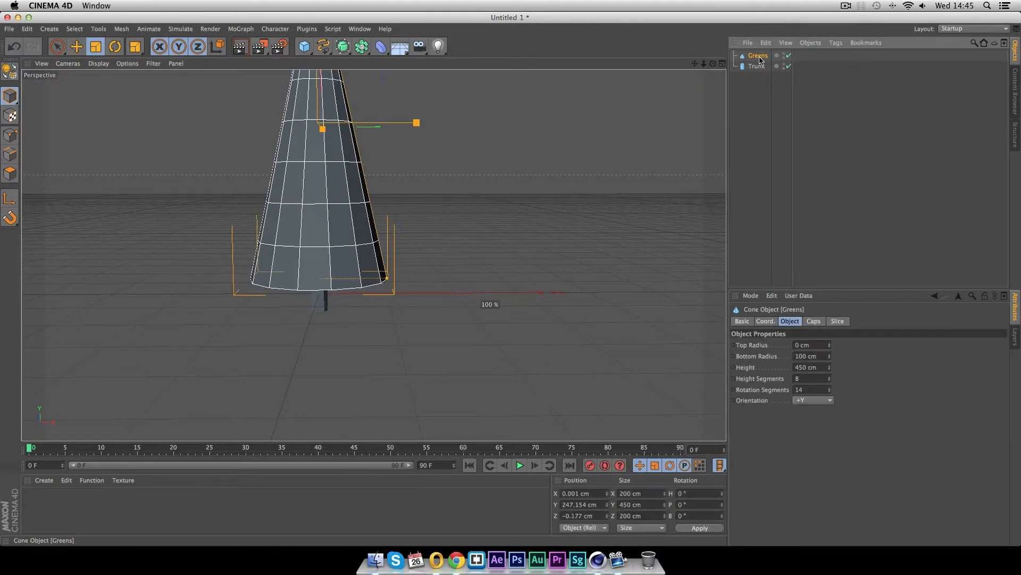
pyautogui.moveTo(502, 173)
pyautogui.keyDown('alt'); pyautogui.mouseDown()
pyautogui.moveTo(526, 230)
pyautogui.moveTo(500, 188)
pyautogui.mouseUp(); pyautogui.keyUp('alt')
pyautogui.keyDown('alt'); pyautogui.moveTo(501, 189); pyautogui.dragTo(524, 283, button='middle'); pyautogui.keyUp('alt')
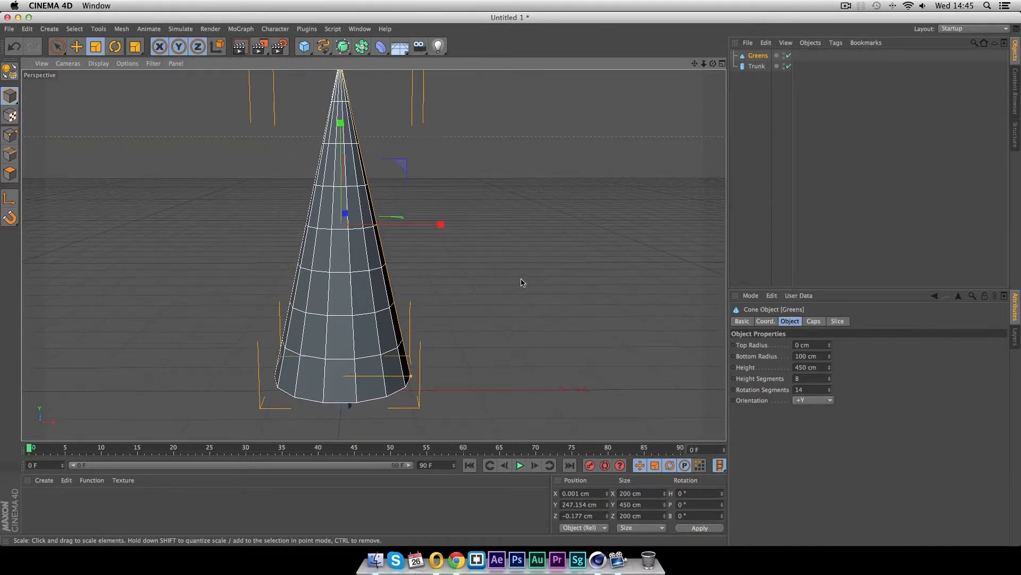
pyautogui.scroll(-4, 523, 283)
pyautogui.keyDown('alt'); pyautogui.moveTo(583, 319); pyautogui.dragTo(573, 301, button='middle'); pyautogui.keyUp('alt')
pyautogui.hotkey('ctrl', 'r')
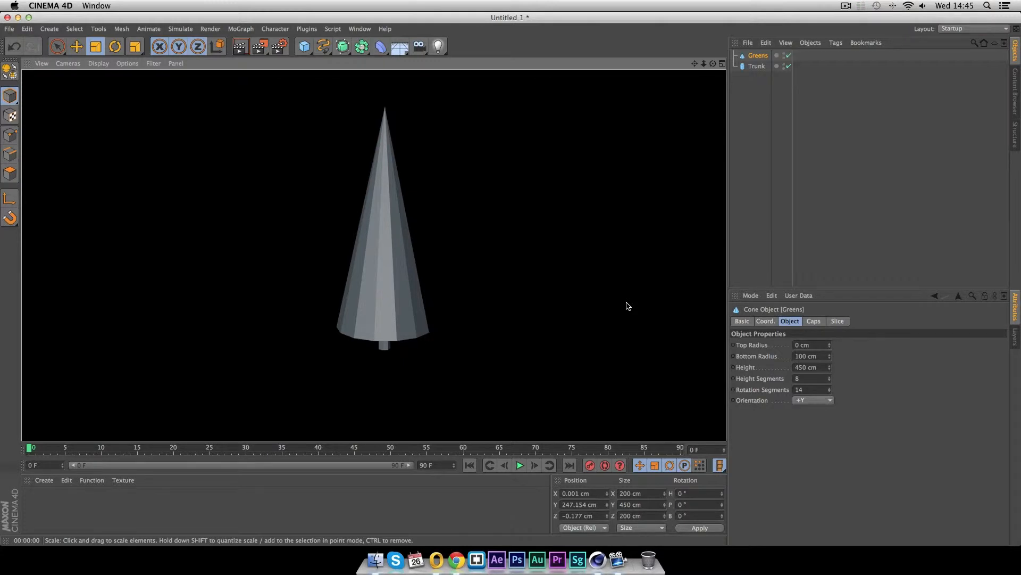
# Convert the Greens cone into an editable polygon object
pyautogui.click(757, 56)
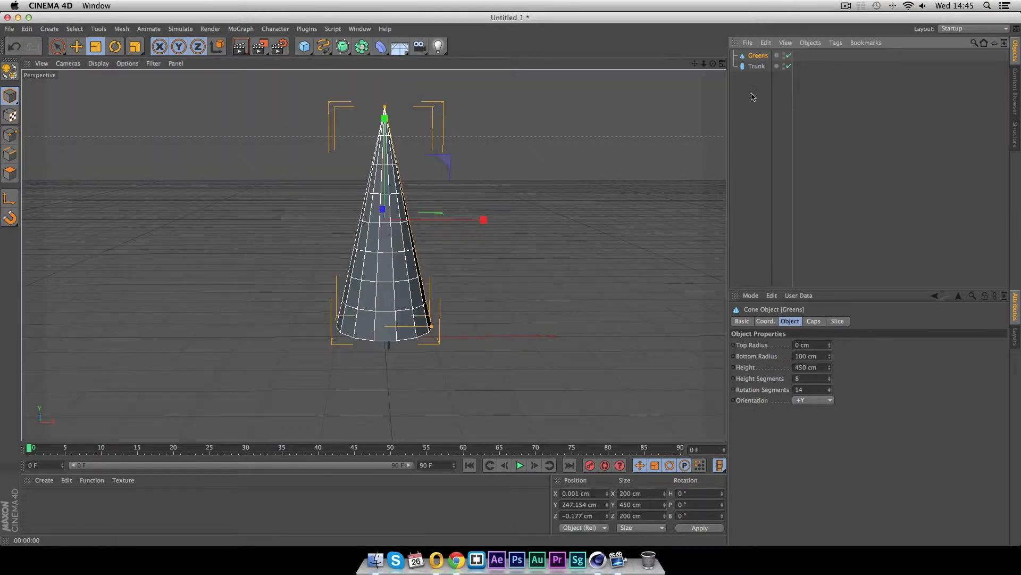
pyautogui.press('c')
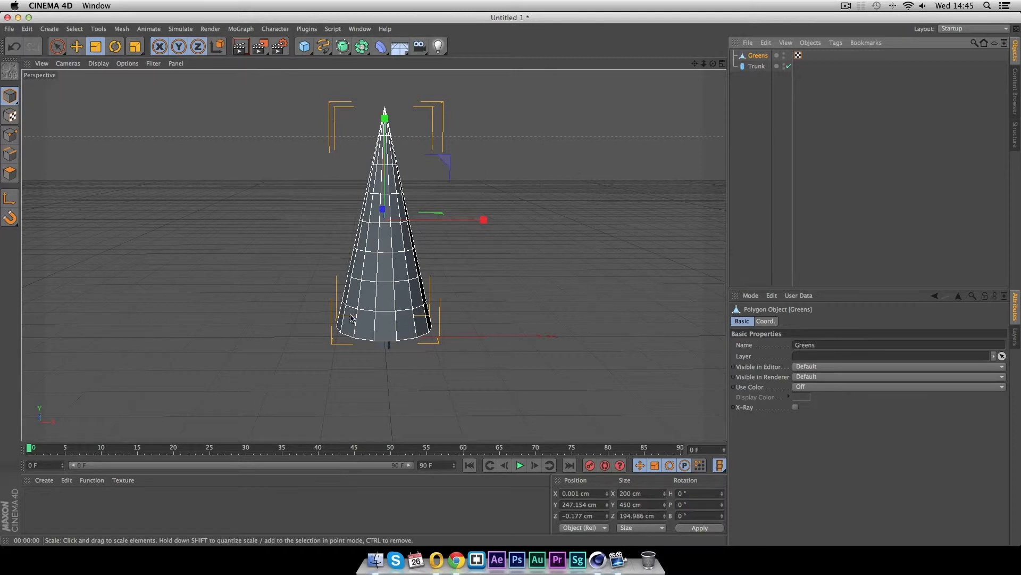
pyautogui.click(579, 311)
pyautogui.keyDown('alt'); pyautogui.moveTo(576, 312); pyautogui.dragTo(574, 299); pyautogui.keyUp('alt')
# Preview the edge, point and polygon component modes on Greens, finishing in edge mode with the object selected
pyautogui.click(11, 155)
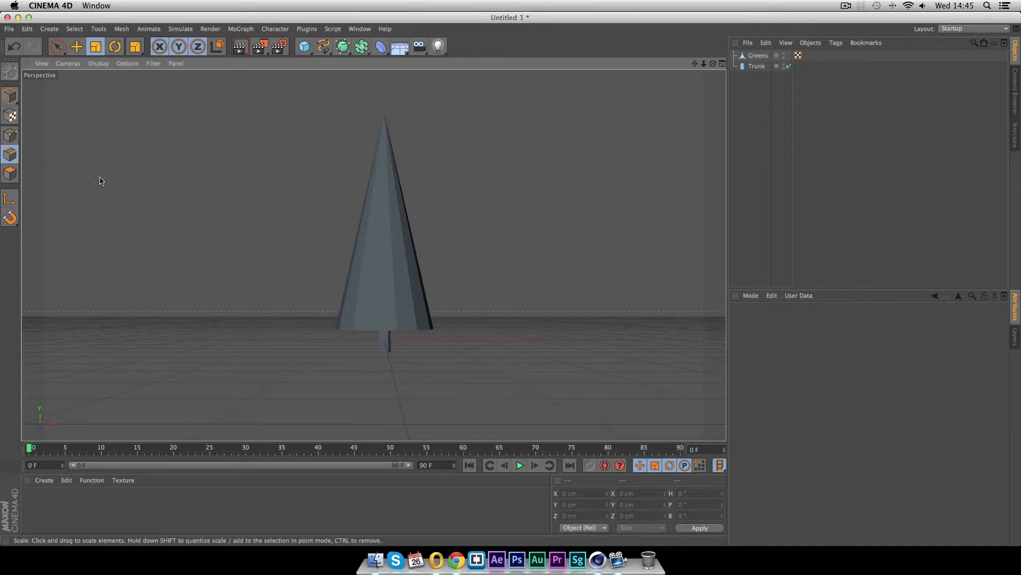
pyautogui.click(758, 55)
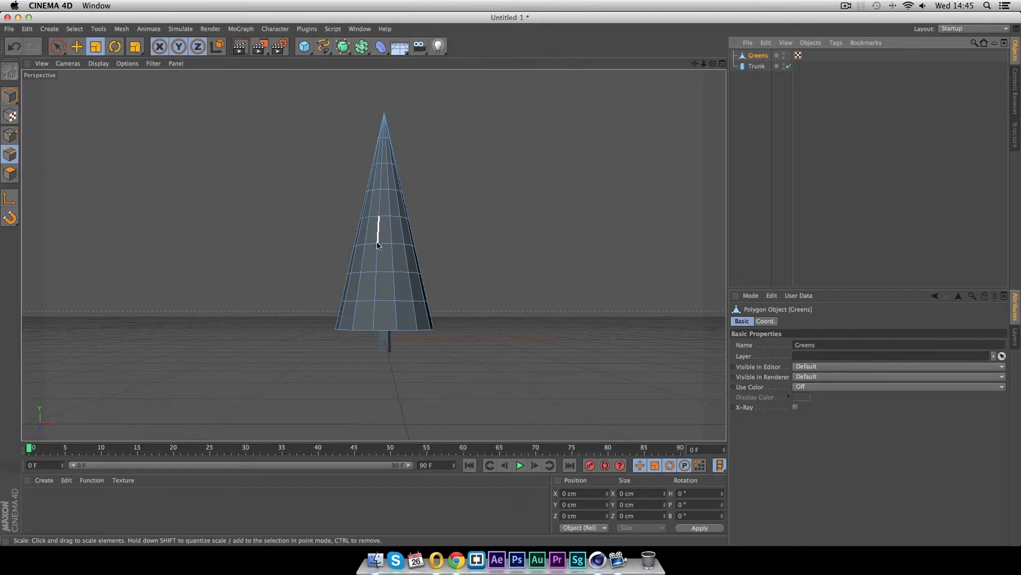
pyautogui.click(12, 139)
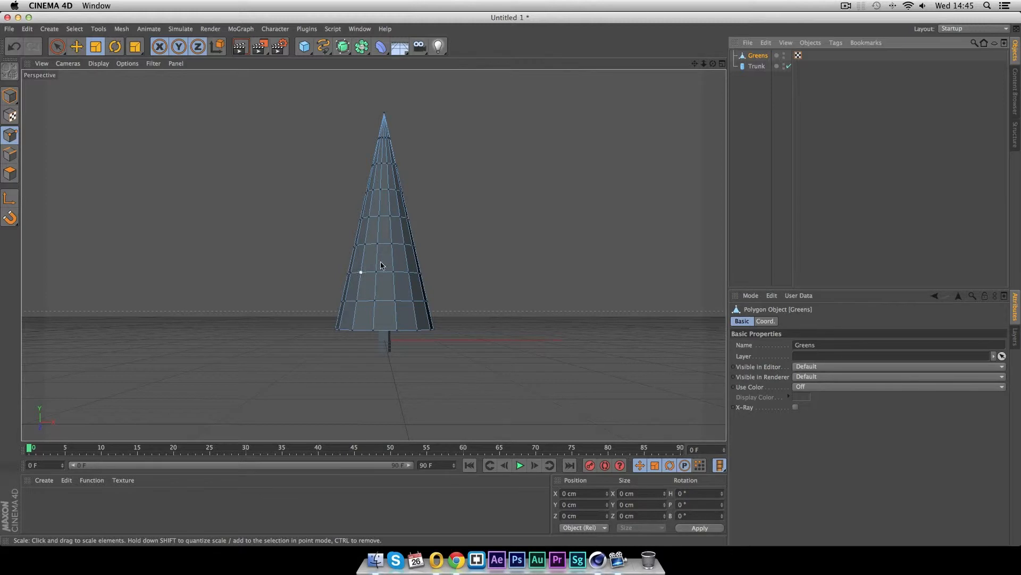
pyautogui.click(11, 171)
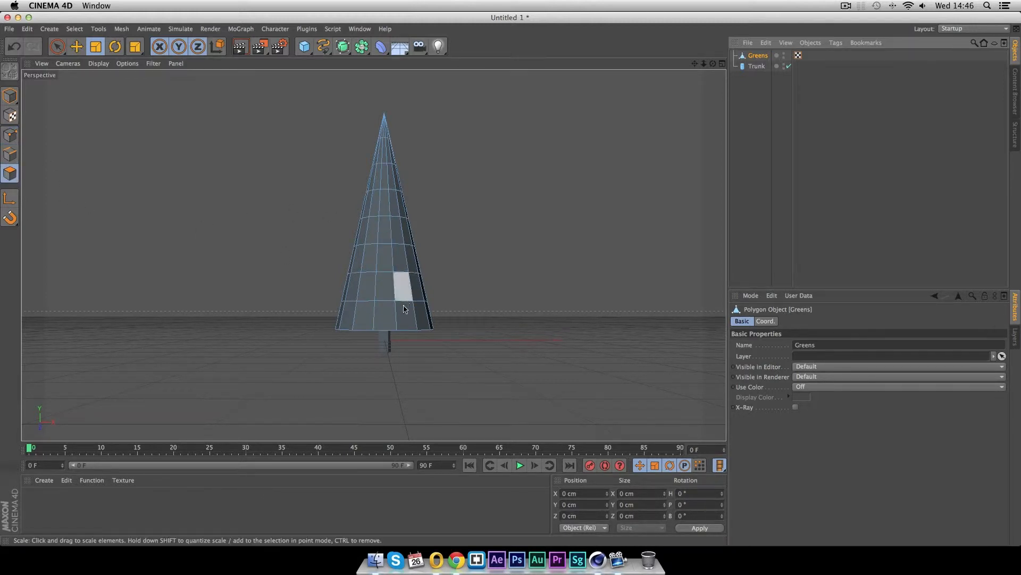
pyautogui.click(11, 156)
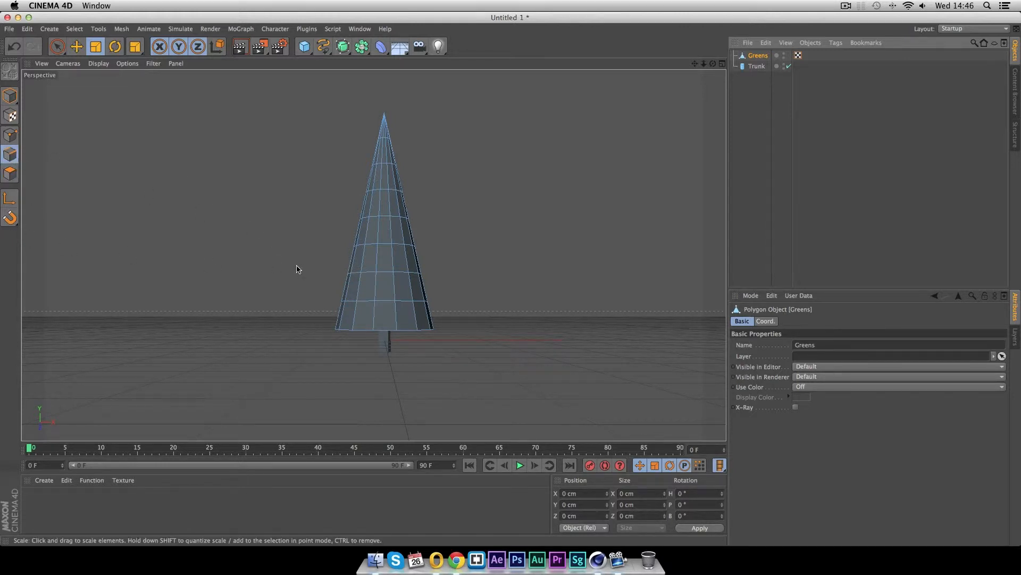
# Loop-select the second edge ring above the base of Greens and move it straight down to a Y position of about -146.7 cm
pyautogui.press('u')
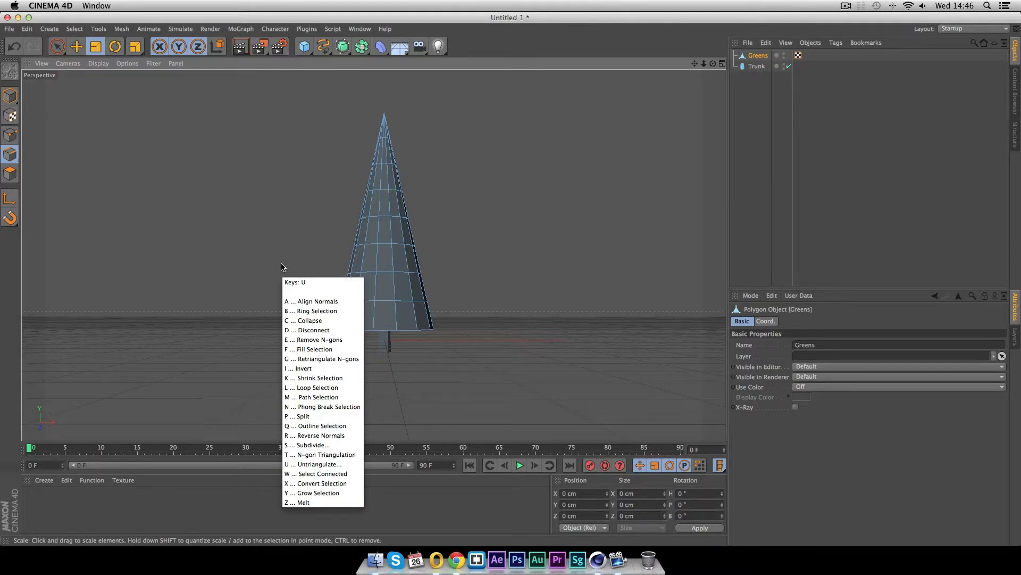
pyautogui.press('l')
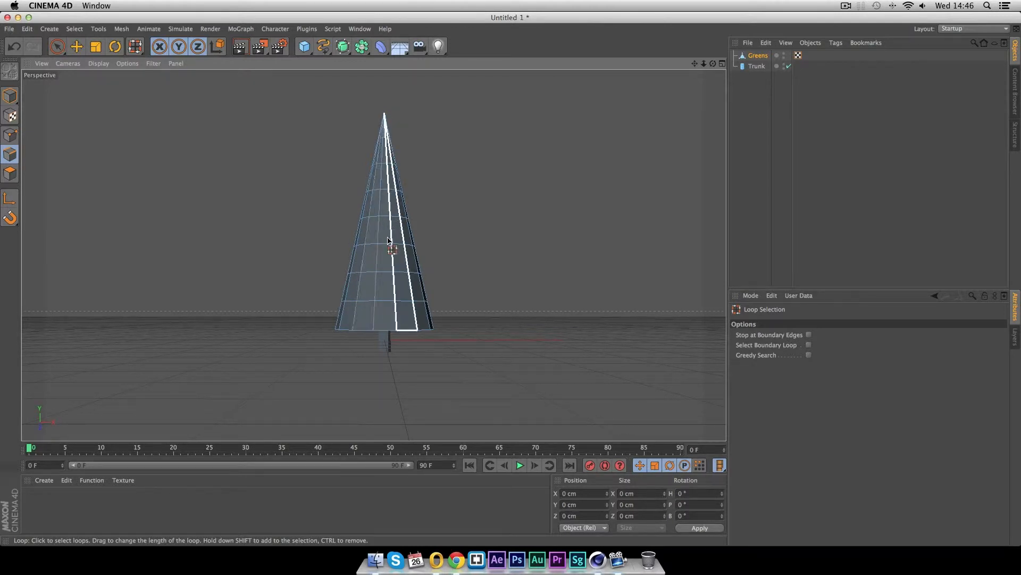
pyautogui.click(382, 274)
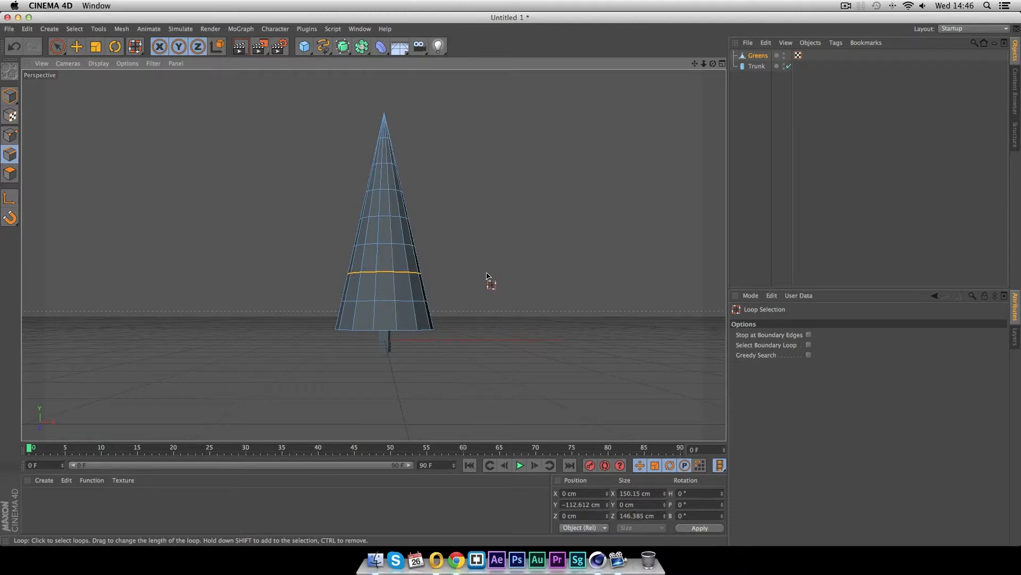
pyautogui.click(59, 48)
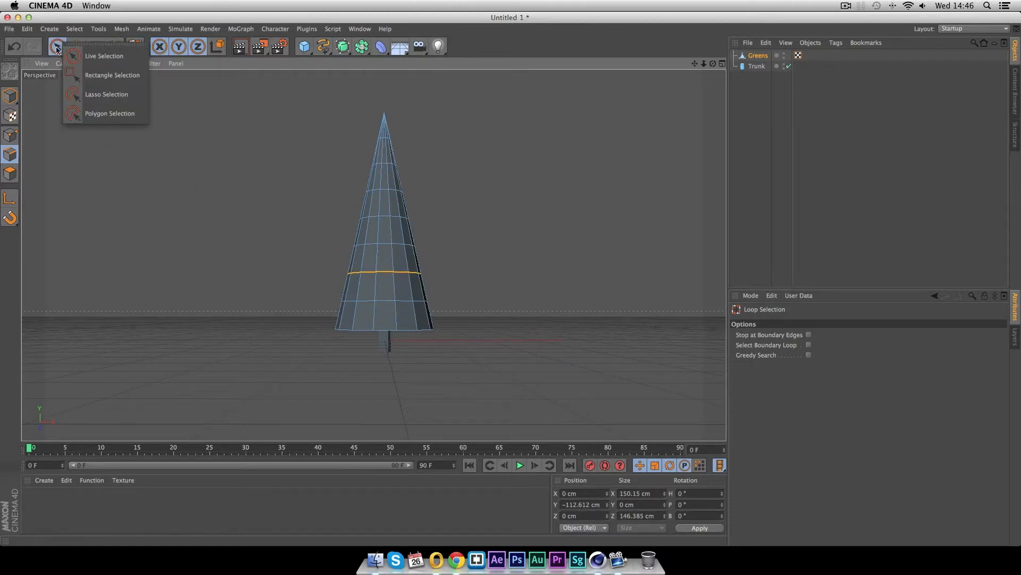
pyautogui.click(77, 47)
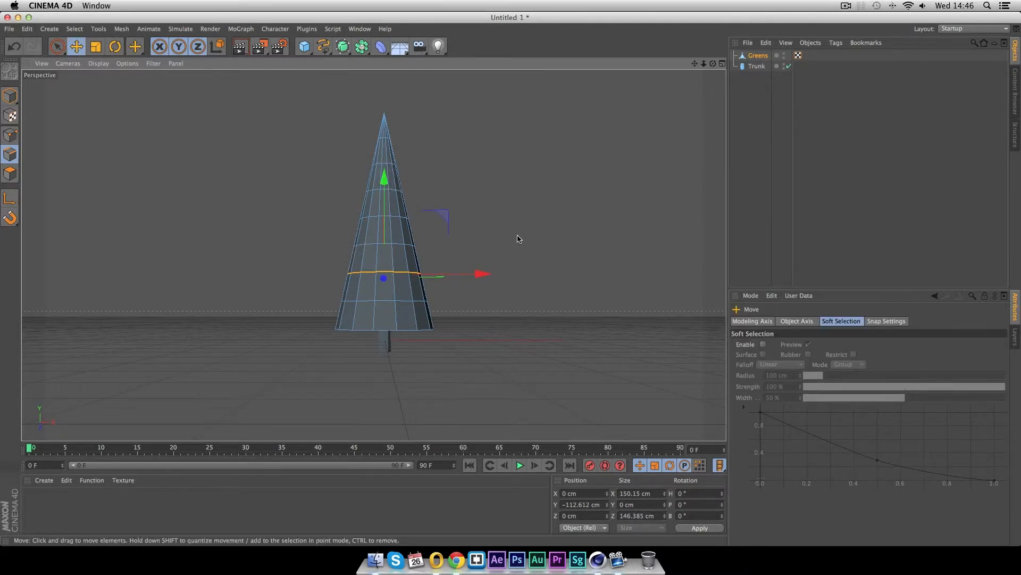
pyautogui.moveTo(533, 230)
pyautogui.keyDown('alt'); pyautogui.mouseDown()
pyautogui.moveTo(495, 299)
pyautogui.moveTo(437, 282)
pyautogui.moveTo(532, 225)
pyautogui.moveTo(549, 223)
pyautogui.moveTo(544, 231)
pyautogui.mouseUp(); pyautogui.keyUp('alt')
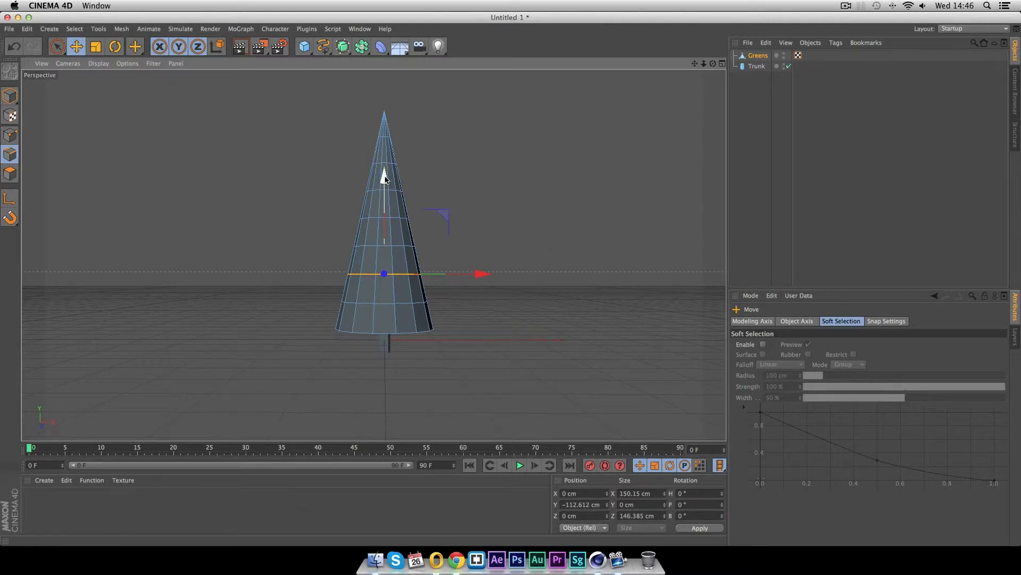
pyautogui.moveTo(385, 179); pyautogui.dragTo(386, 195)
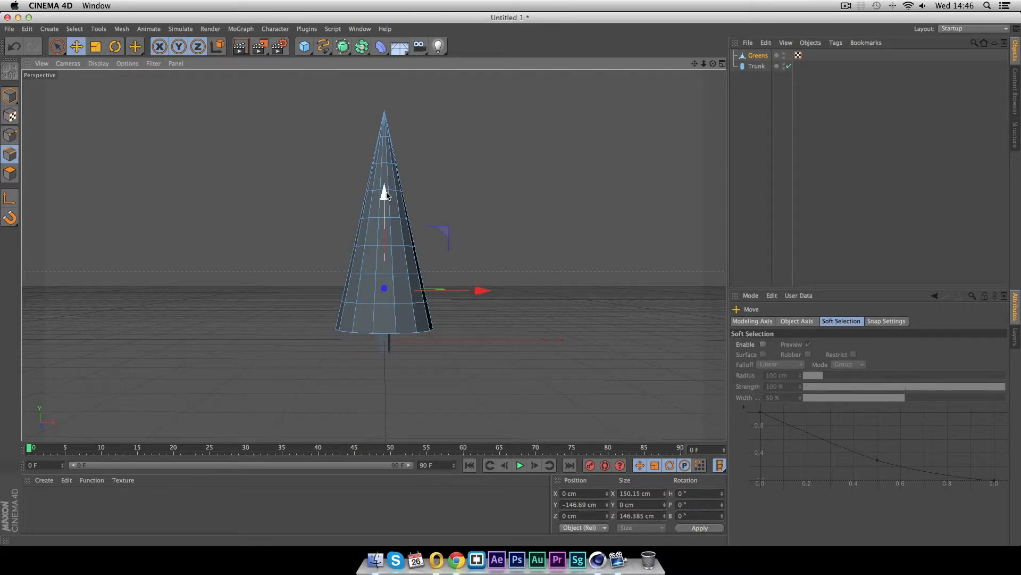
# Scale the selected lower edge ring outward uniformly to about 209 cm wide to form a branch tier, then deselect it
pyautogui.press('t')
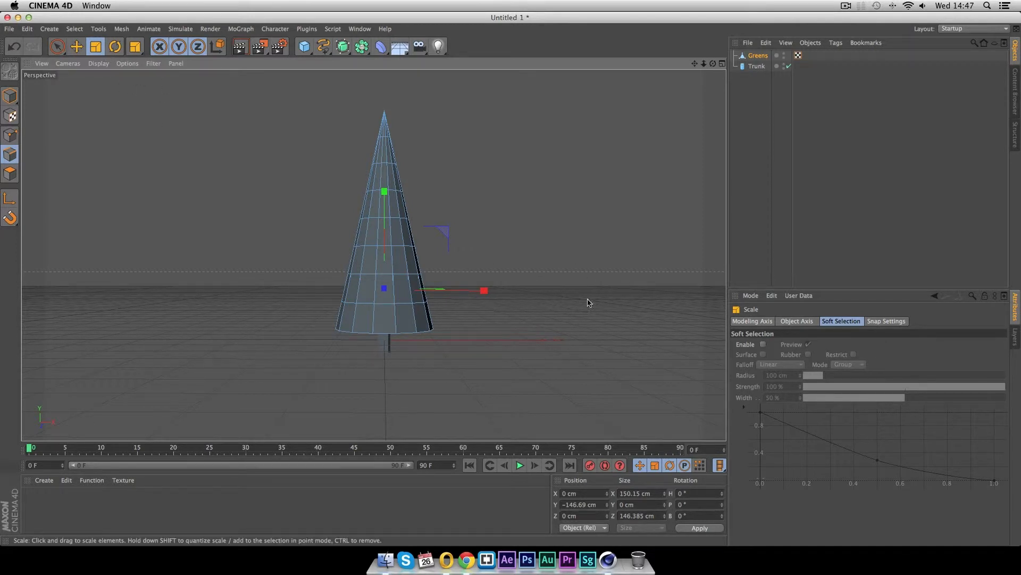
pyautogui.moveTo(579, 298); pyautogui.dragTo(714, 277)
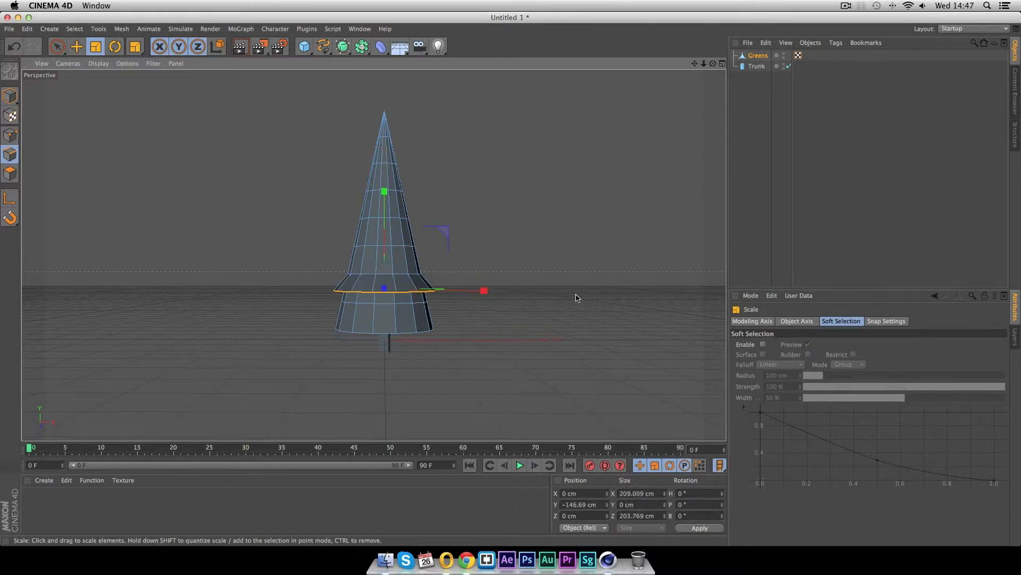
pyautogui.click(511, 236)
pyautogui.keyDown('alt'); pyautogui.moveTo(561, 296); pyautogui.dragTo(605, 307); pyautogui.keyUp('alt')
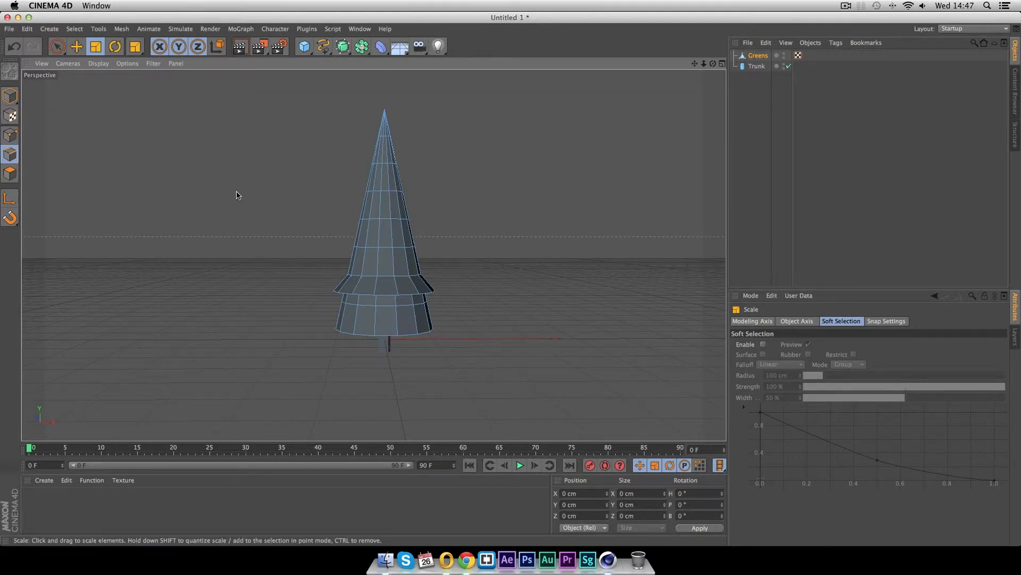
# Loop-select the fourth edge ring above the base, lower it to Y about -31.6 cm and scale it uniformly to about 141 cm wide
pyautogui.press('u')
pyautogui.press('l')
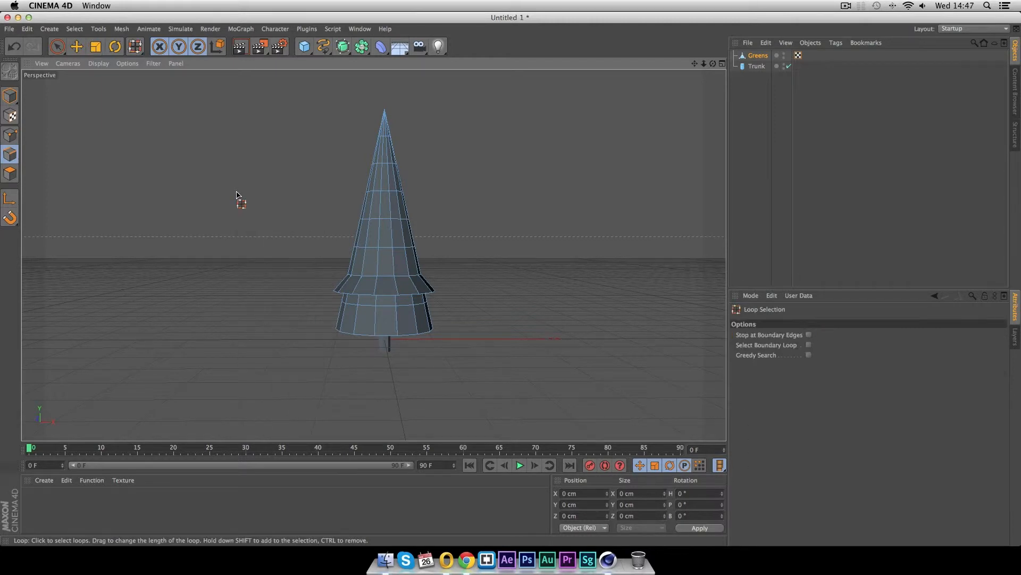
pyautogui.click(386, 220)
pyautogui.press('e')
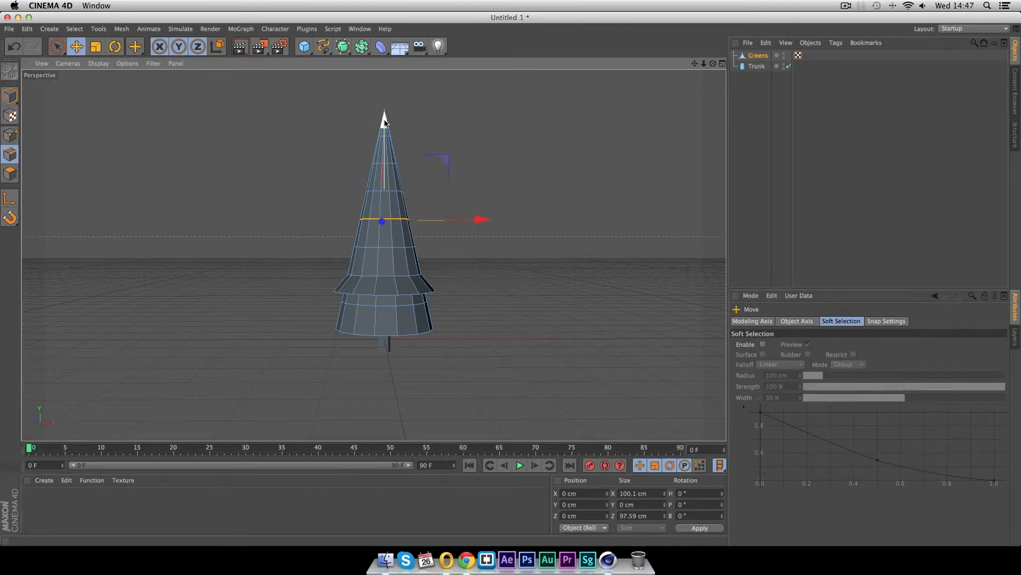
pyautogui.moveTo(385, 122); pyautogui.dragTo(385, 137)
pyautogui.press('t')
pyautogui.moveTo(545, 251); pyautogui.dragTo(758, 236)
pyautogui.moveTo(315, 245); pyautogui.dragTo(315, 245)
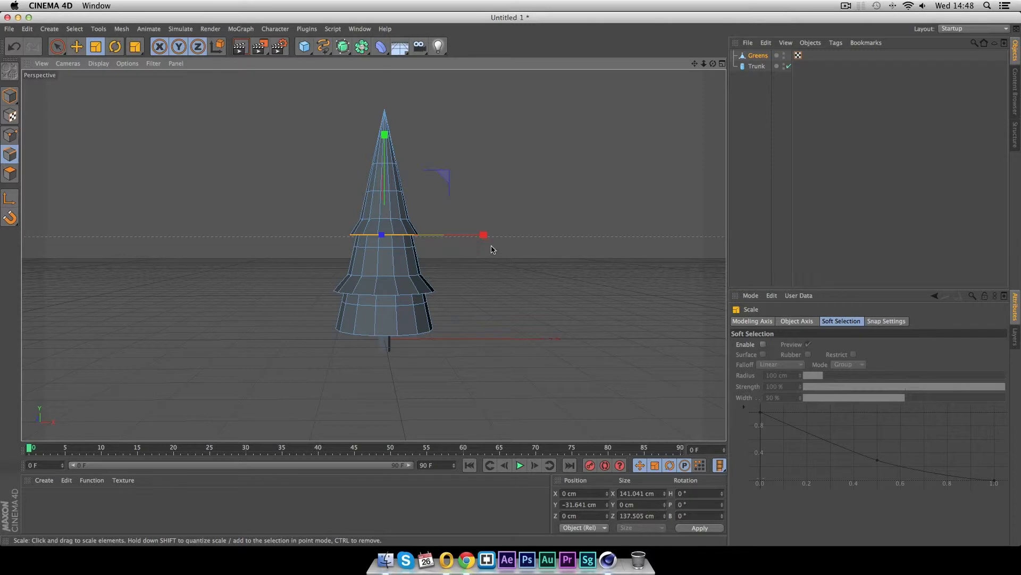
pyautogui.click(567, 202)
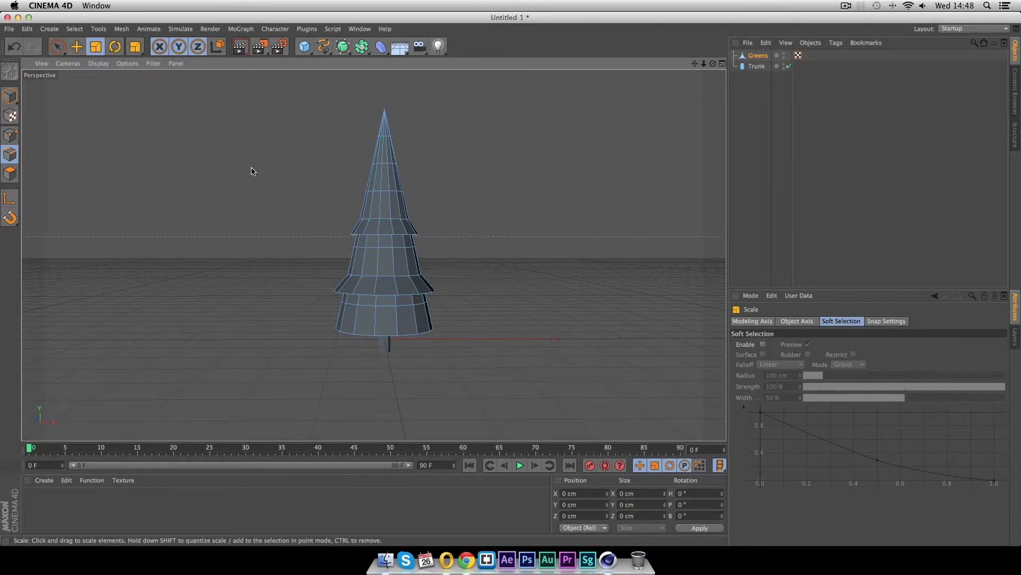
# Loop-select the sixth edge ring above the base, lower it to Y about 84.4 cm and scale it uniformly to about 78 cm wide
pyautogui.press('u')
pyautogui.press('l')
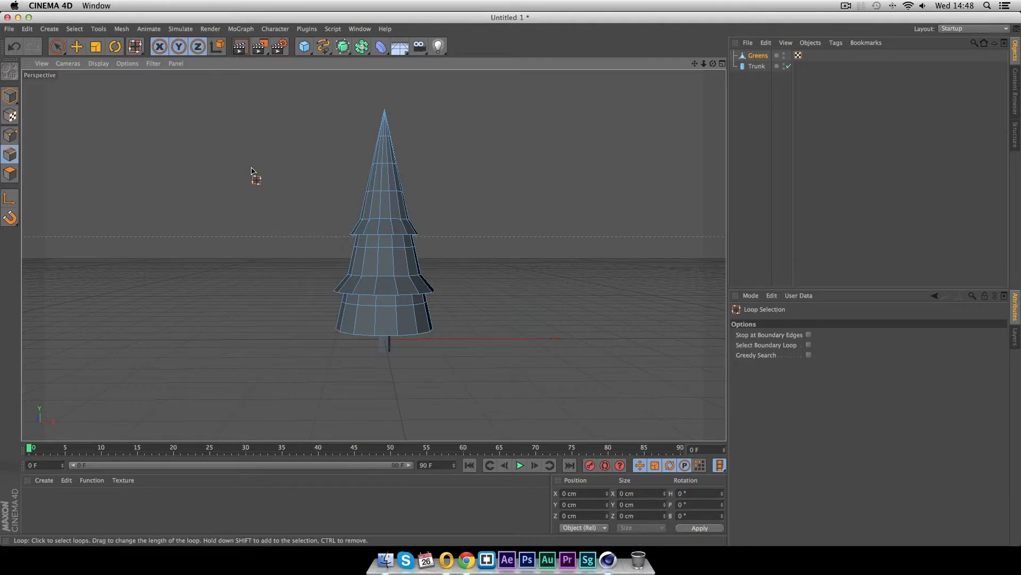
pyautogui.click(385, 166)
pyautogui.press('e')
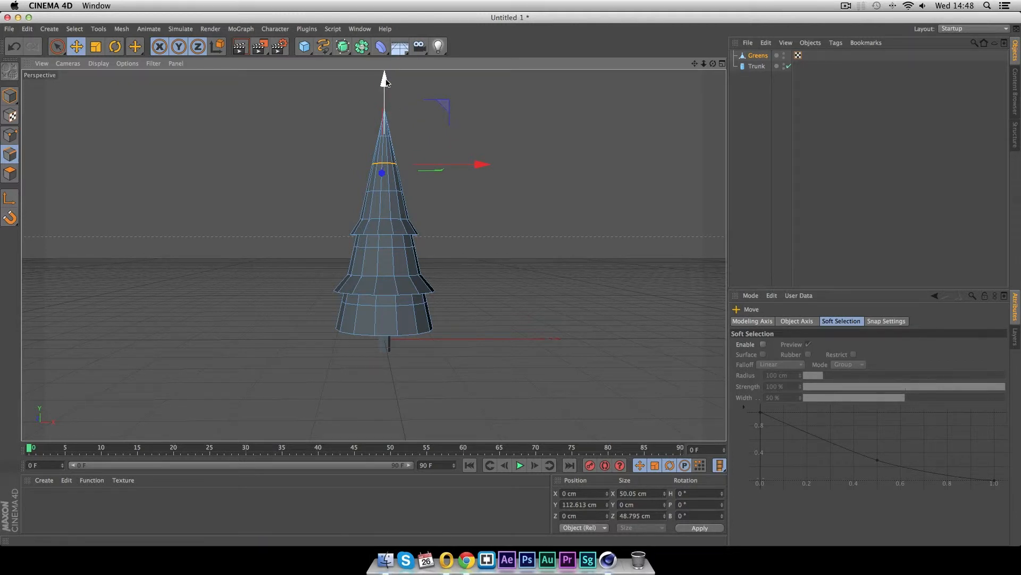
pyautogui.moveTo(385, 79); pyautogui.dragTo(385, 95)
pyautogui.press('t')
pyautogui.moveTo(537, 188); pyautogui.dragTo(829, 177)
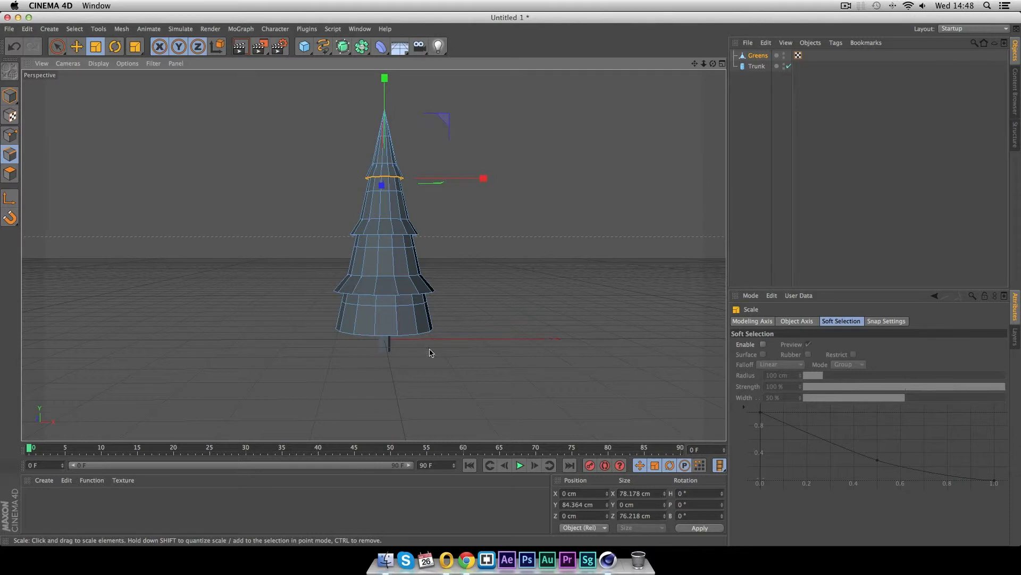
# Render the perspective view to check the tiered tree shape, and clear the edge selection
pyautogui.press('super+r')
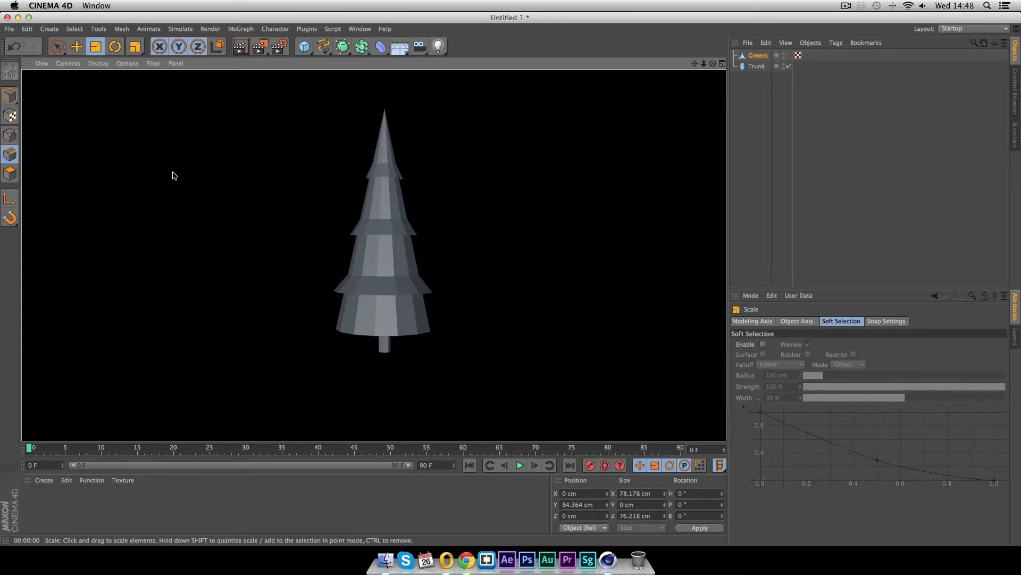
pyautogui.click(597, 265)
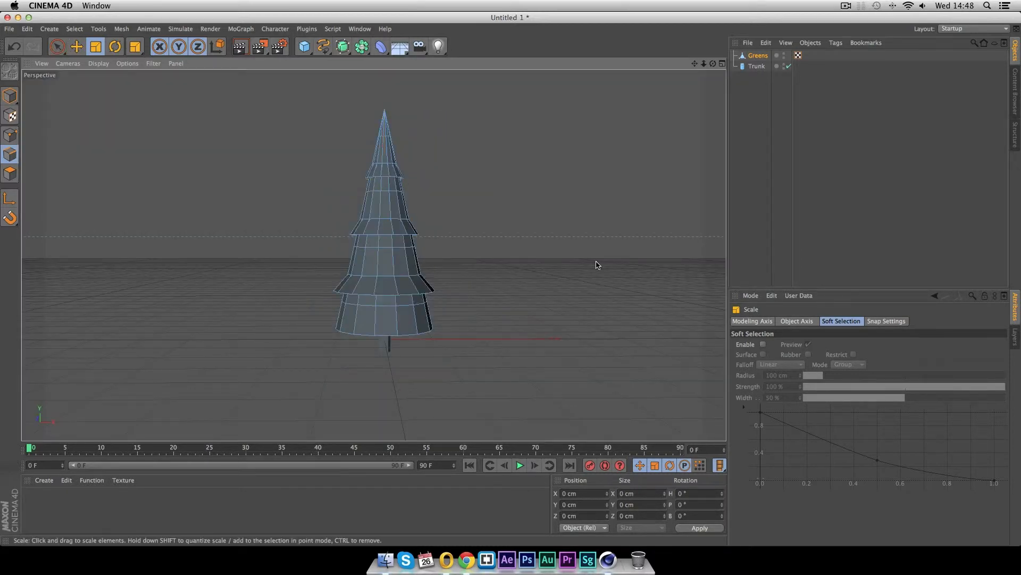
pyautogui.keyDown('alt'); pyautogui.moveTo(538, 356); pyautogui.dragTo(537, 342); pyautogui.keyUp('alt')
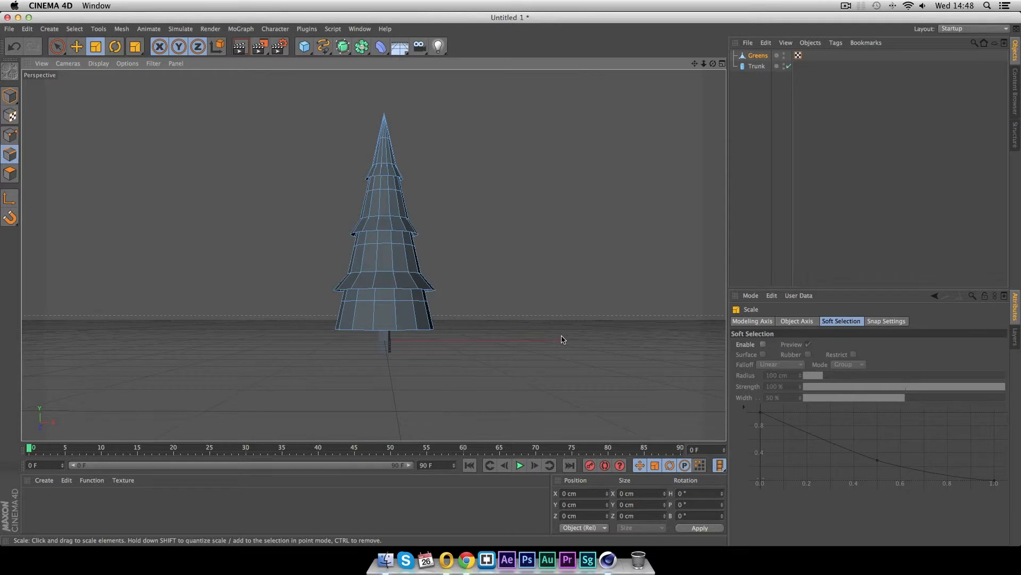
# Try to select the edges around the base of Greens with Rectangle Selection limited to visible elements
pyautogui.click(58, 51)
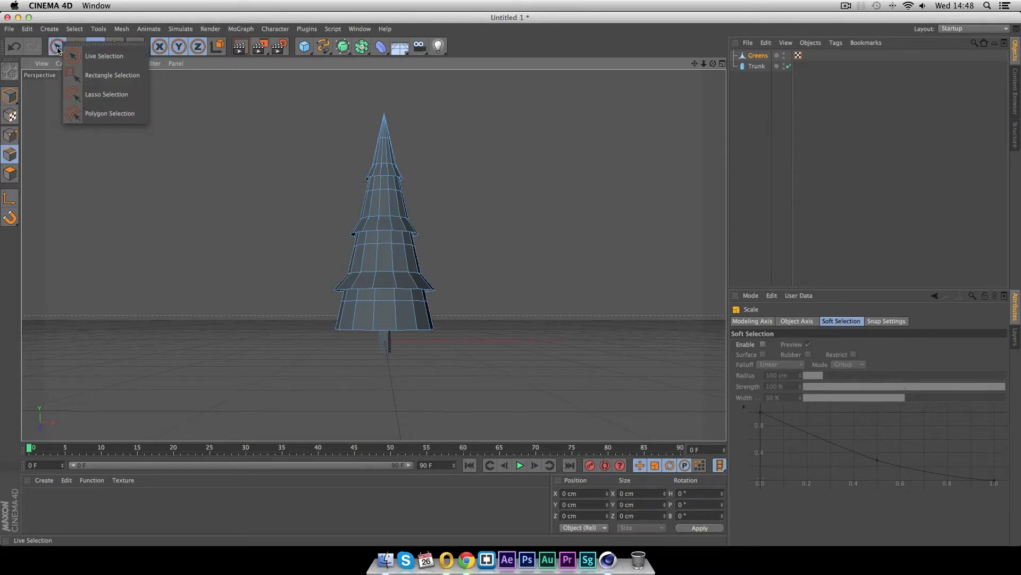
pyautogui.click(107, 74)
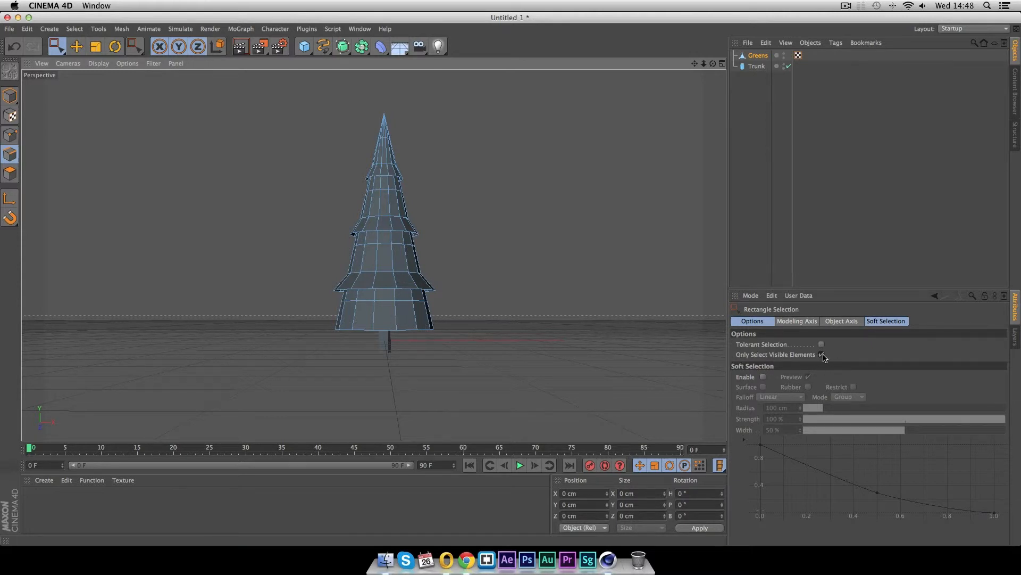
pyautogui.moveTo(503, 321); pyautogui.dragTo(216, 341)
pyautogui.keyDown('alt'); pyautogui.moveTo(559, 266); pyautogui.dragTo(351, 341); pyautogui.keyUp('alt')
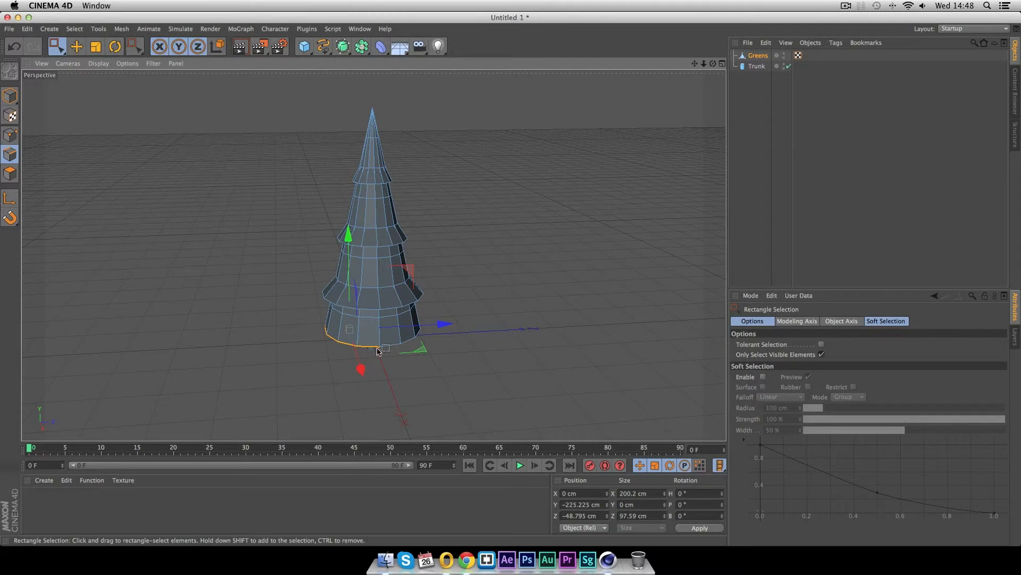
pyautogui.keyDown('alt'); pyautogui.moveTo(177, 347); pyautogui.dragTo(299, 296); pyautogui.keyUp('alt')
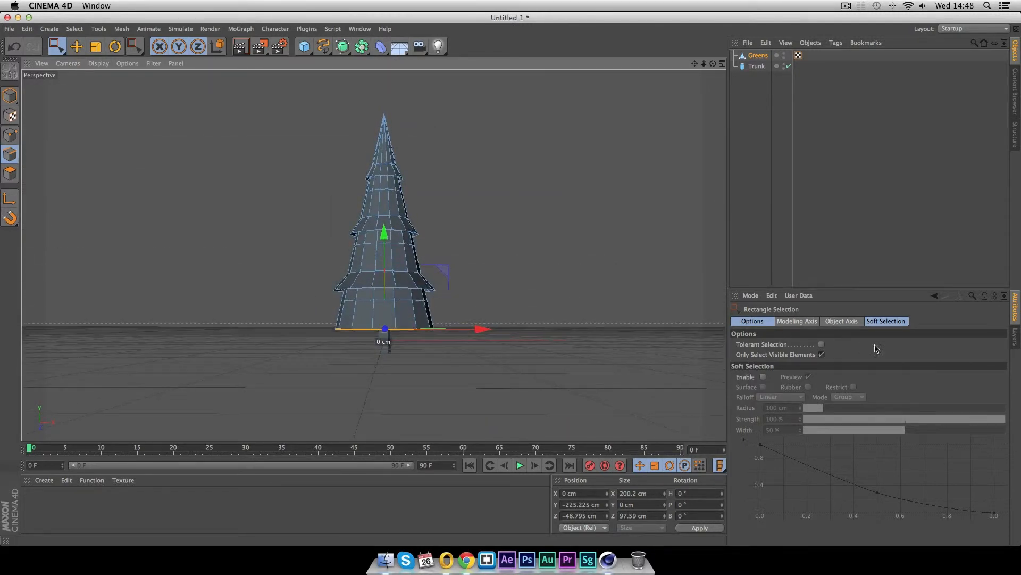
pyautogui.moveTo(553, 319); pyautogui.dragTo(249, 341)
pyautogui.keyDown('alt'); pyautogui.moveTo(589, 270); pyautogui.dragTo(556, 307); pyautogui.keyUp('alt')
# Turn off Only Select Visible Elements and rectangle-select all edges of the base of Greens, including the hidden ones
pyautogui.click(822, 354)
pyautogui.keyDown('alt'); pyautogui.moveTo(657, 394); pyautogui.dragTo(642, 374); pyautogui.keyUp('alt')
pyautogui.moveTo(555, 307); pyautogui.dragTo(276, 350)
pyautogui.keyDown('alt'); pyautogui.moveTo(539, 279); pyautogui.dragTo(574, 207); pyautogui.keyUp('alt')
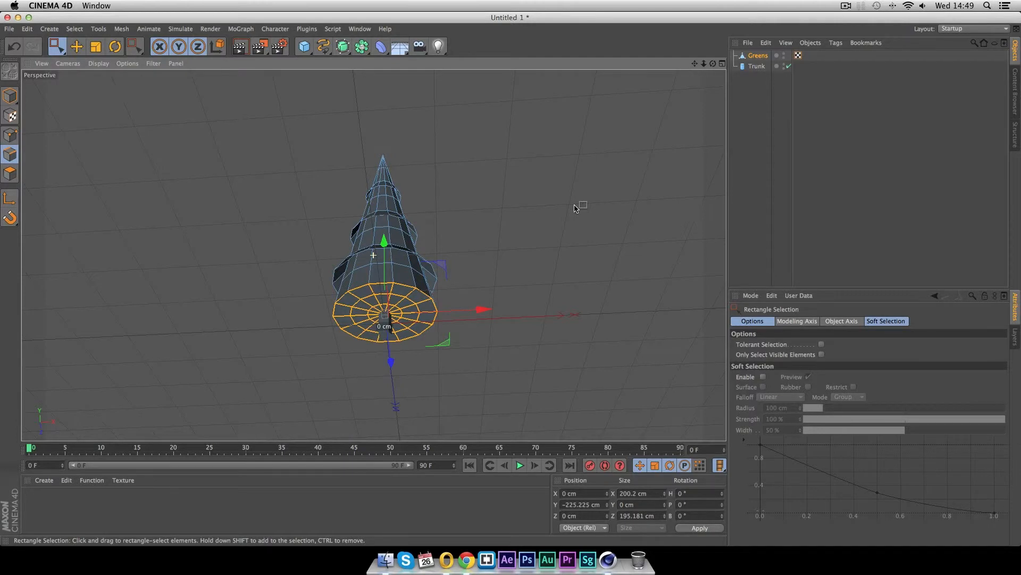
# Lower the selected base ring of Greens to Y about -245 cm and scale it outward to flare the lowest tier
pyautogui.keyDown('alt'); pyautogui.moveTo(575, 206); pyautogui.dragTo(588, 282); pyautogui.keyUp('alt')
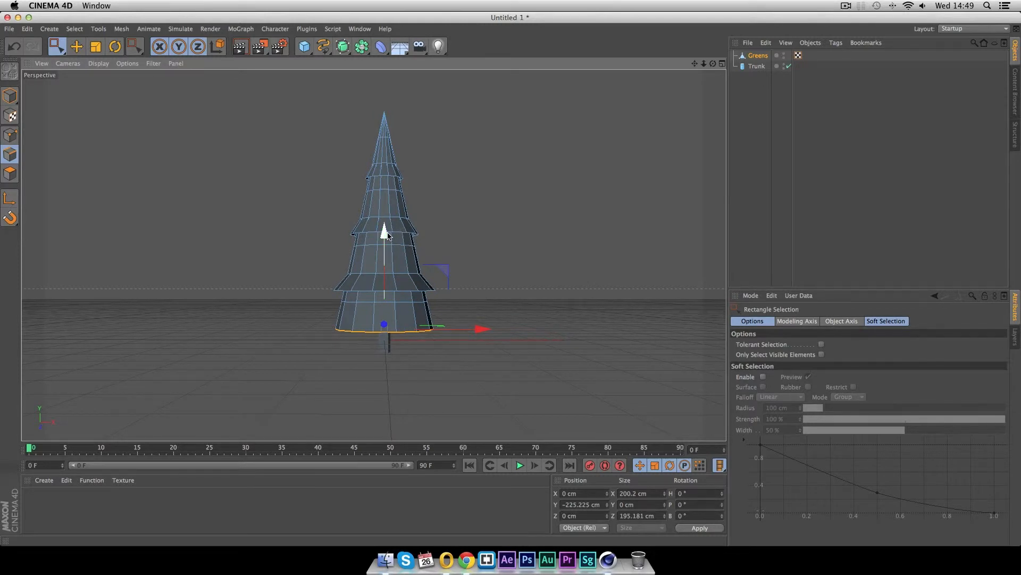
pyautogui.moveTo(388, 236); pyautogui.dragTo(388, 243)
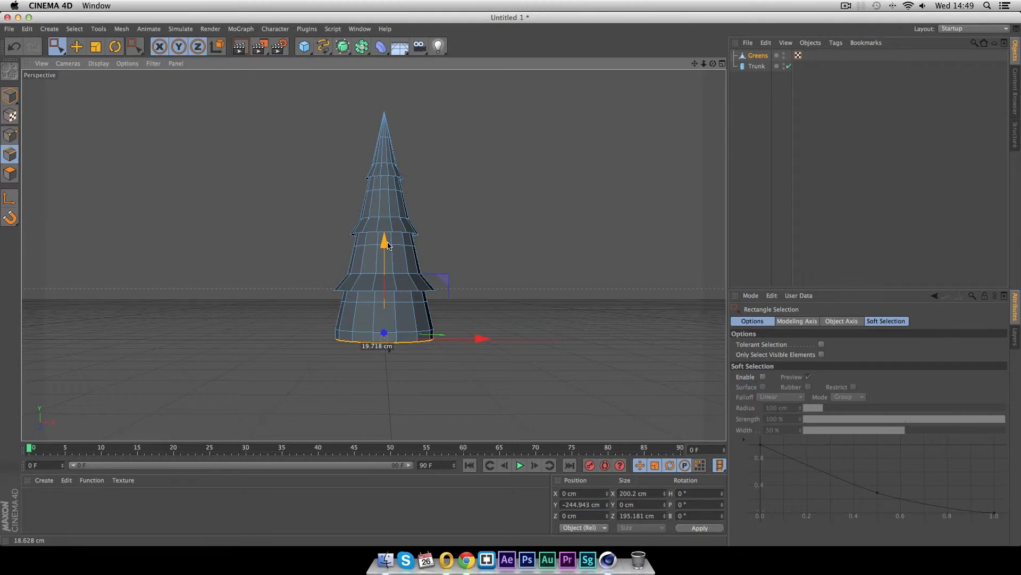
pyautogui.moveTo(387, 246); pyautogui.dragTo(387, 245)
pyautogui.press('t')
pyautogui.moveTo(511, 338); pyautogui.dragTo(681, 341)
pyautogui.click(644, 354)
# Select the Trunk cylinder and move it slightly down along Y so more of it extends below the greens
pyautogui.keyDown('alt'); pyautogui.moveTo(562, 391); pyautogui.dragTo(631, 390); pyautogui.keyUp('alt')
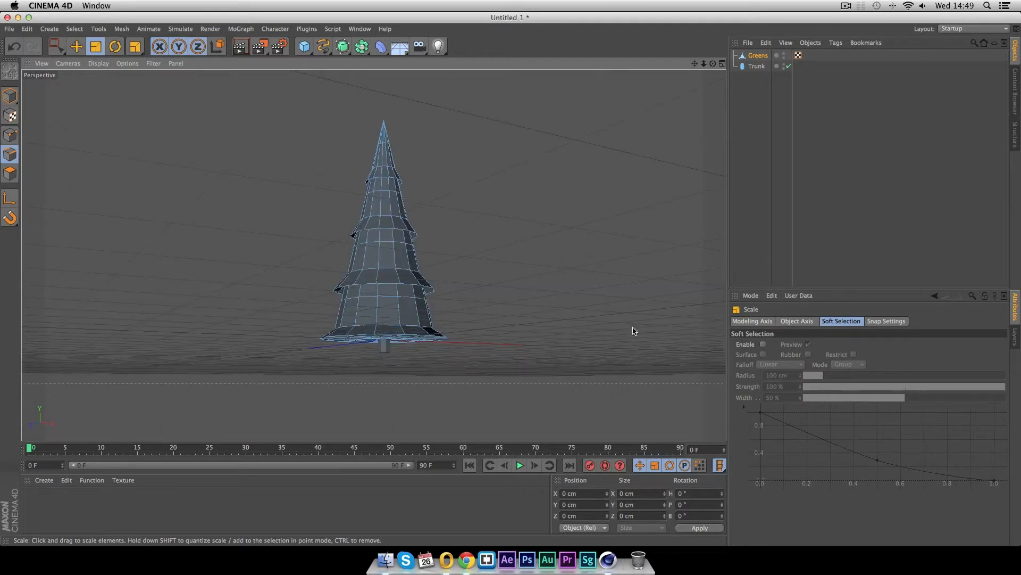
pyautogui.click(765, 68)
pyautogui.moveTo(386, 243); pyautogui.dragTo(387, 273)
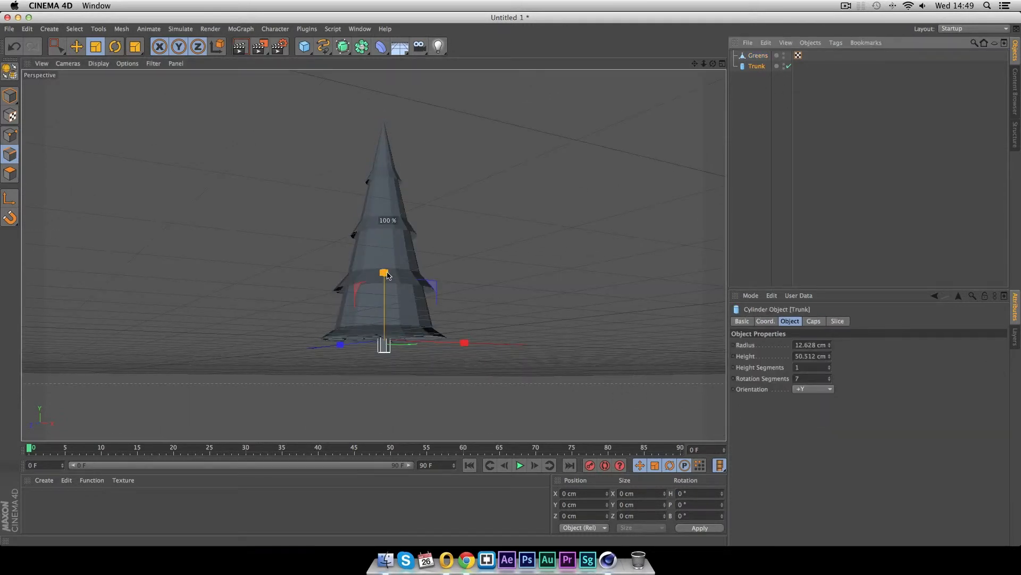
pyautogui.press('e')
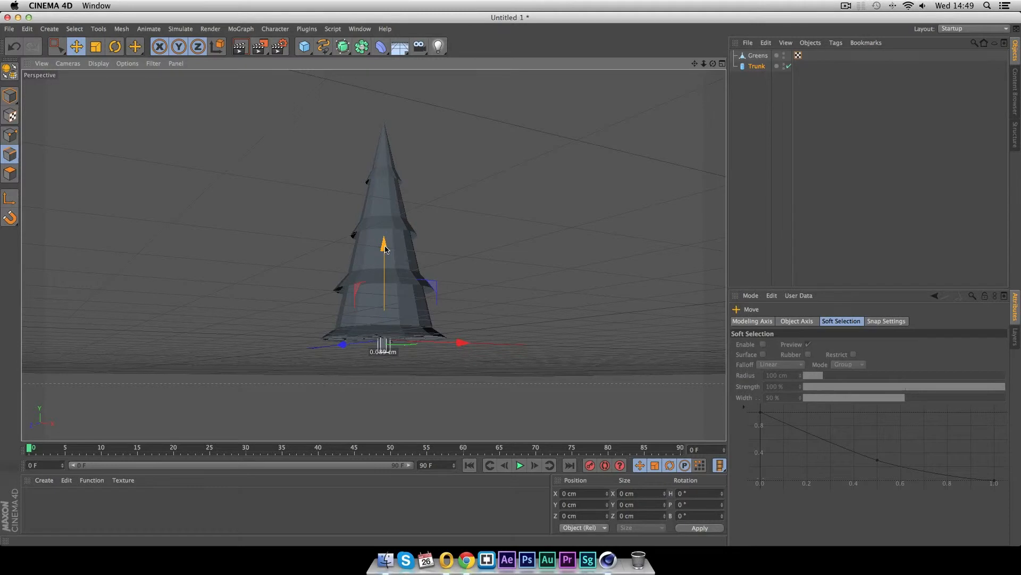
pyautogui.moveTo(385, 248)
pyautogui.mouseDown()
pyautogui.moveTo(385, 266)
pyautogui.moveTo(383, 256)
pyautogui.mouseUp()
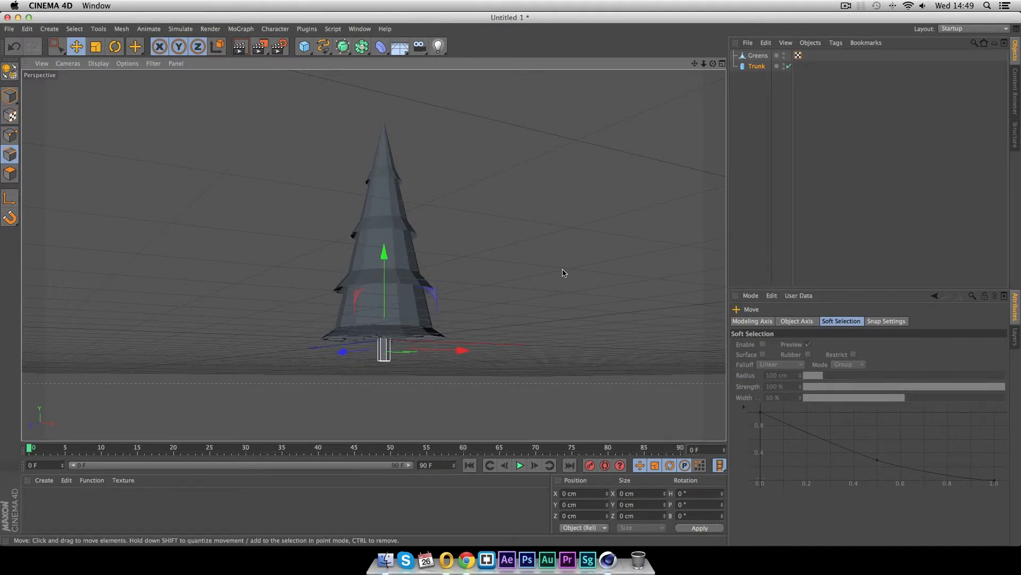
# Clear the object selection and render the perspective view to check the flared base and trunk
pyautogui.click(766, 192)
pyautogui.keyDown('alt'); pyautogui.moveTo(568, 282); pyautogui.dragTo(468, 317); pyautogui.keyUp('alt')
pyautogui.press('super+r')
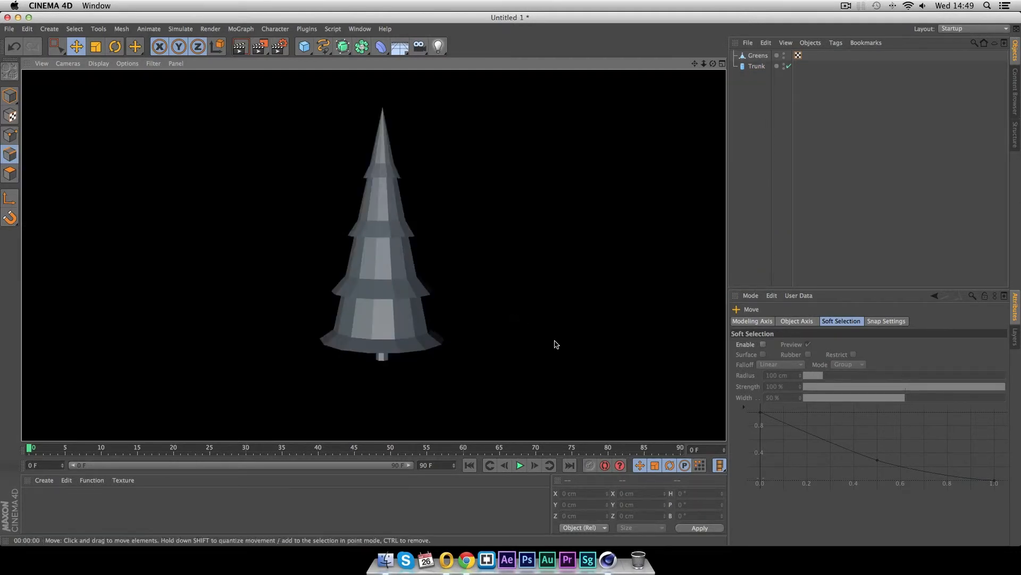
# Convert the Trunk cylinder into an editable polygon object
pyautogui.click(757, 83)
pyautogui.moveTo(757, 82); pyautogui.dragTo(735, 50)
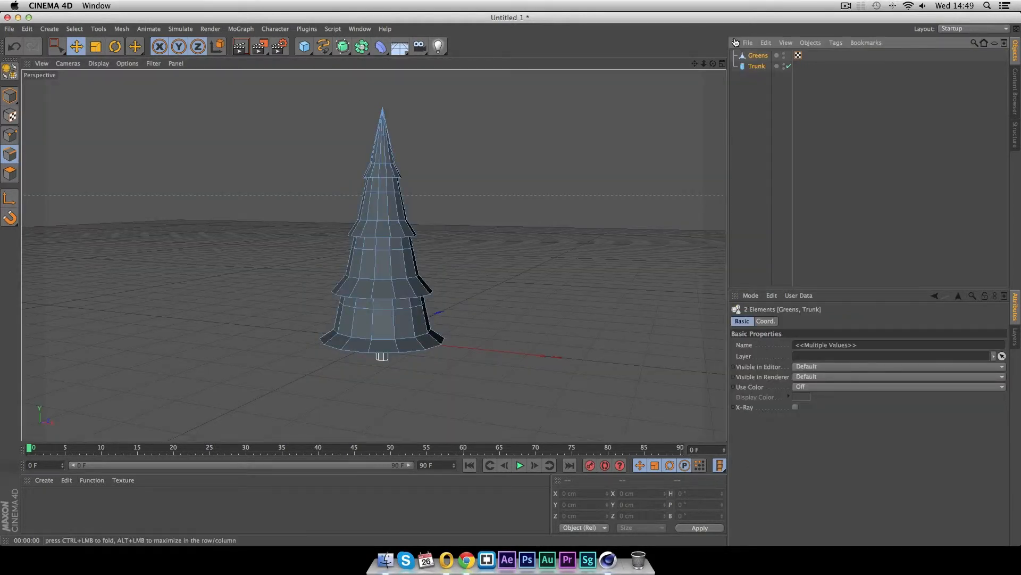
pyautogui.click(757, 66)
pyautogui.press('c')
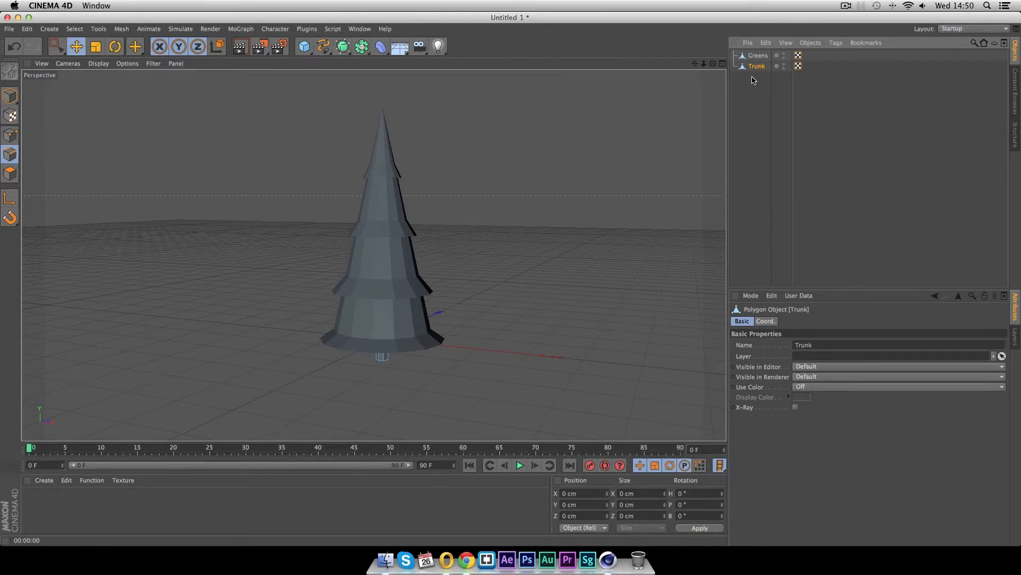
# Group Greens and Trunk under a null object and rename the null Tree
pyautogui.moveTo(762, 86); pyautogui.dragTo(736, 41)
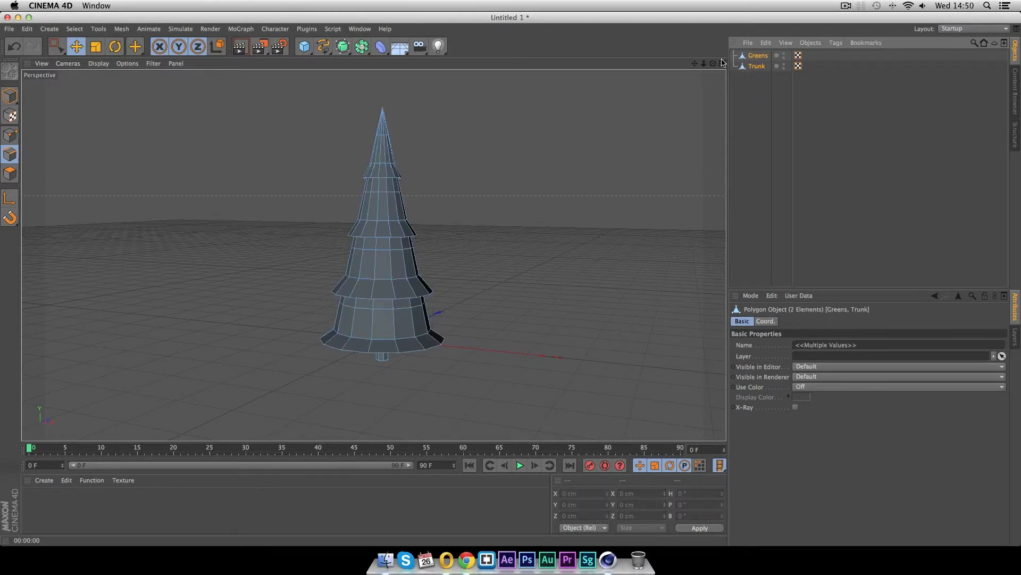
pyautogui.hotkey('alt', 'g')
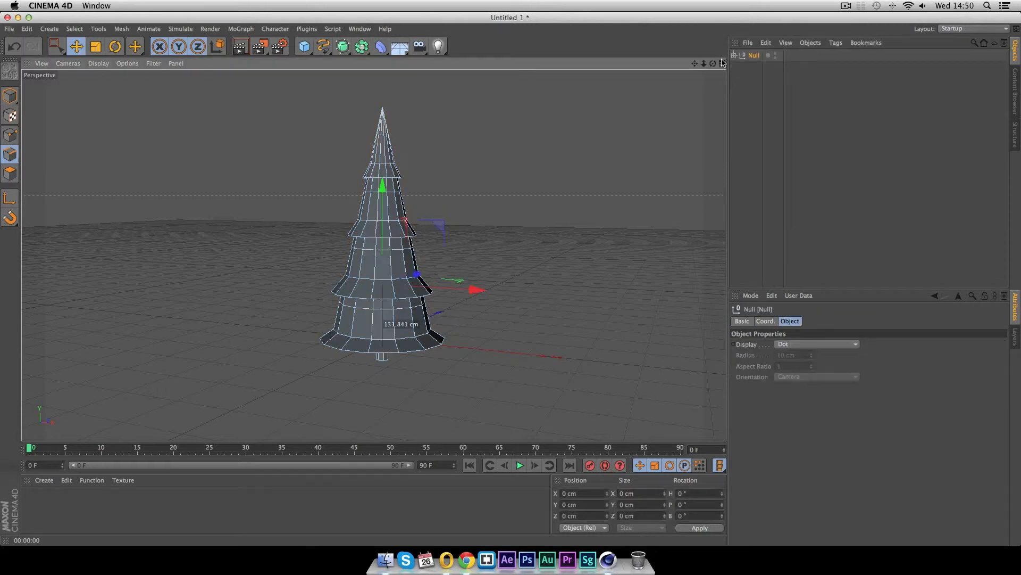
pyautogui.doubleClick(756, 55)
pyautogui.write('Tree')
pyautogui.press('Return')
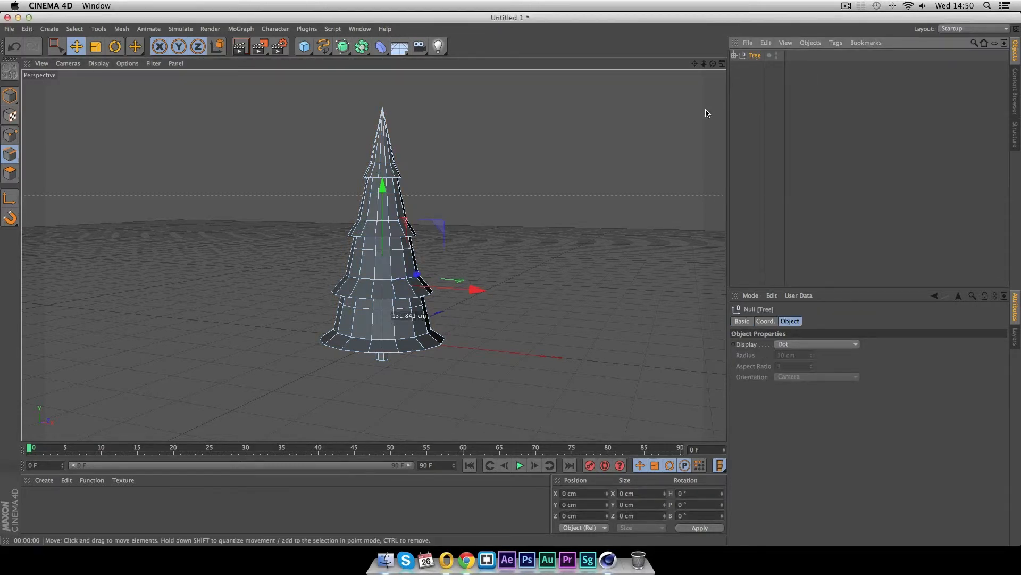
# Test the Tree group's vertical move handle and render the perspective view to check the complete tree
pyautogui.moveTo(381, 170); pyautogui.dragTo(386, 169)
pyautogui.keyDown('alt'); pyautogui.moveTo(474, 328); pyautogui.dragTo(548, 314); pyautogui.keyUp('alt')
pyautogui.press('super+r')
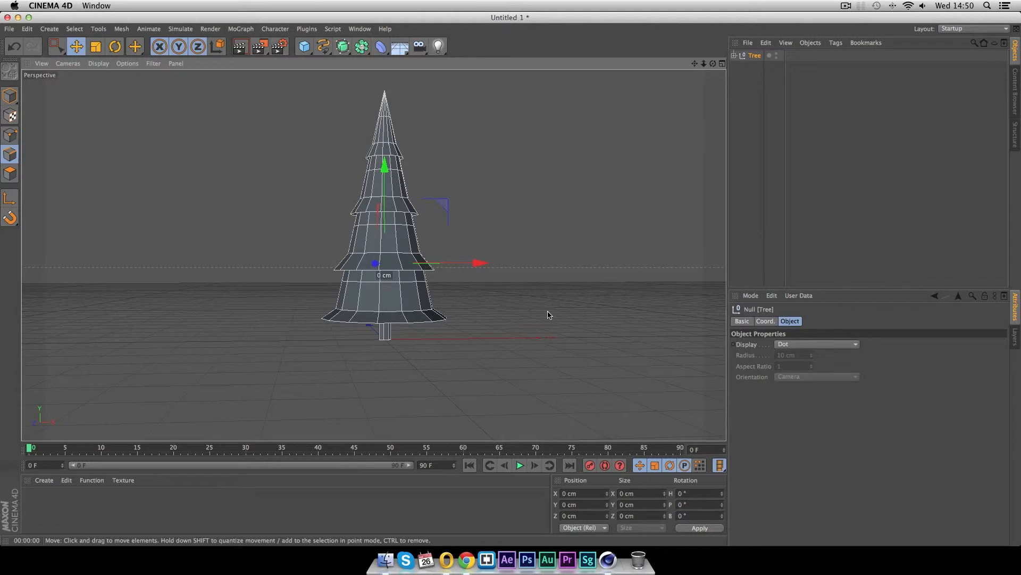
pyautogui.click(505, 346)
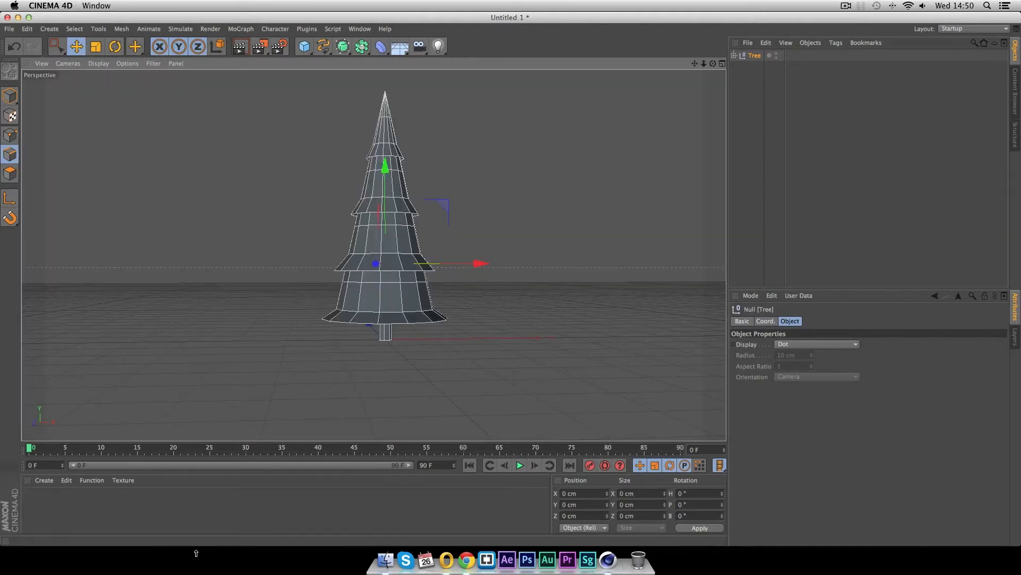
# Create a new material named Green with its Specular channel turned off
pyautogui.doubleClick(52, 512)
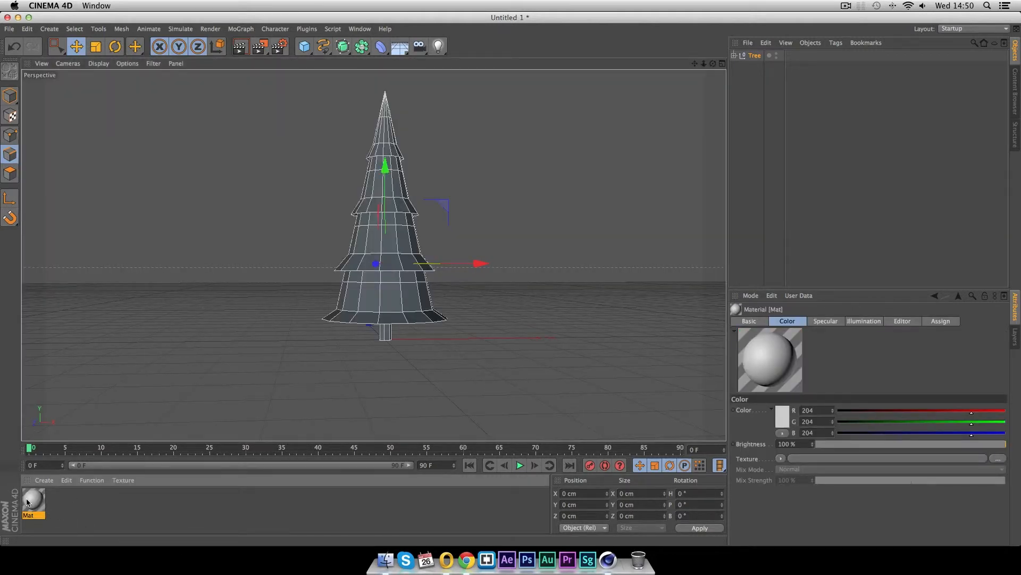
pyautogui.doubleClick(30, 500)
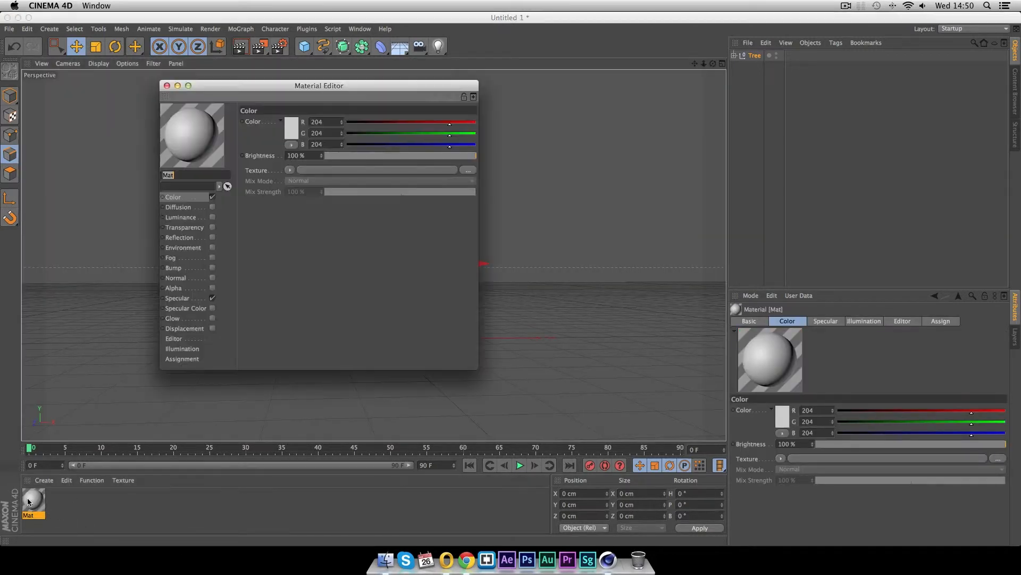
pyautogui.click(212, 298)
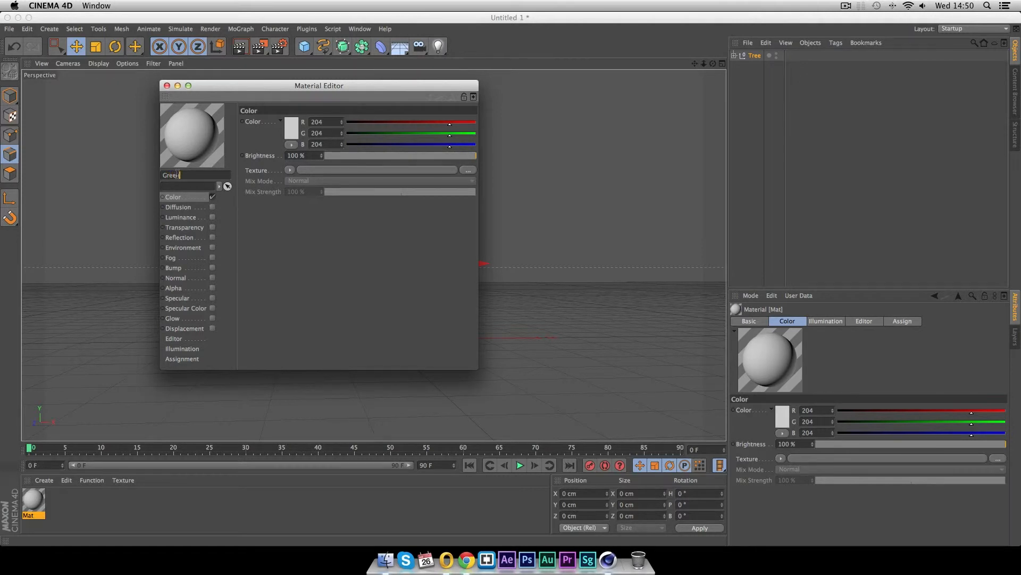
pyautogui.press('Return')
# Load a Gradient shader as the Green material's color texture and open its shader settings
pyautogui.click(289, 170)
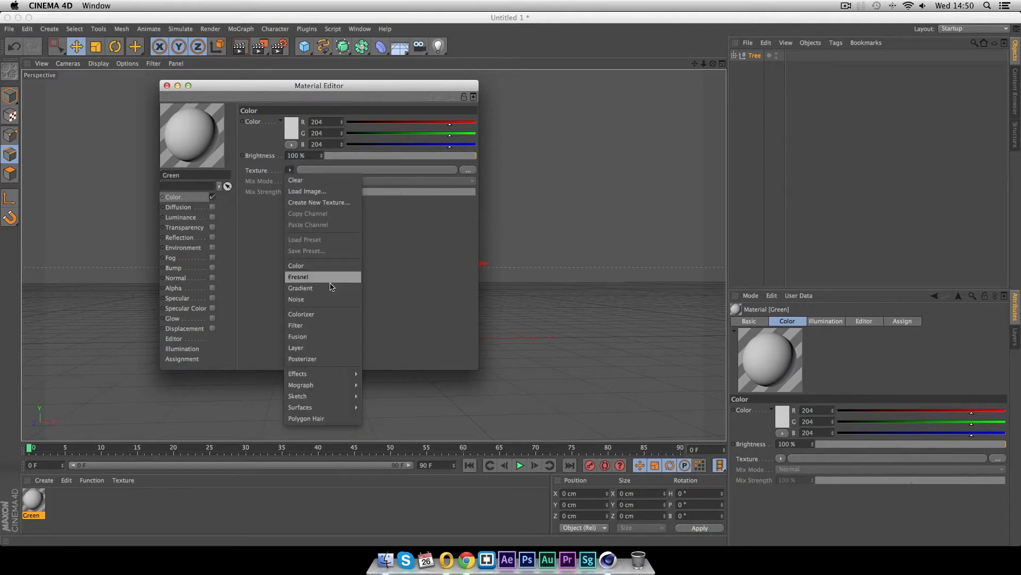
pyautogui.click(329, 292)
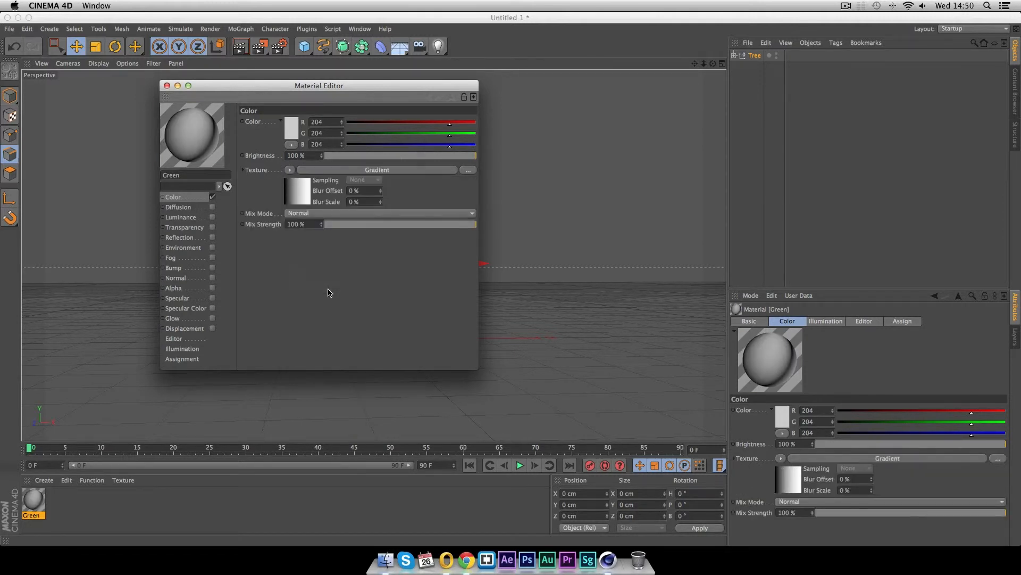
pyautogui.click(299, 192)
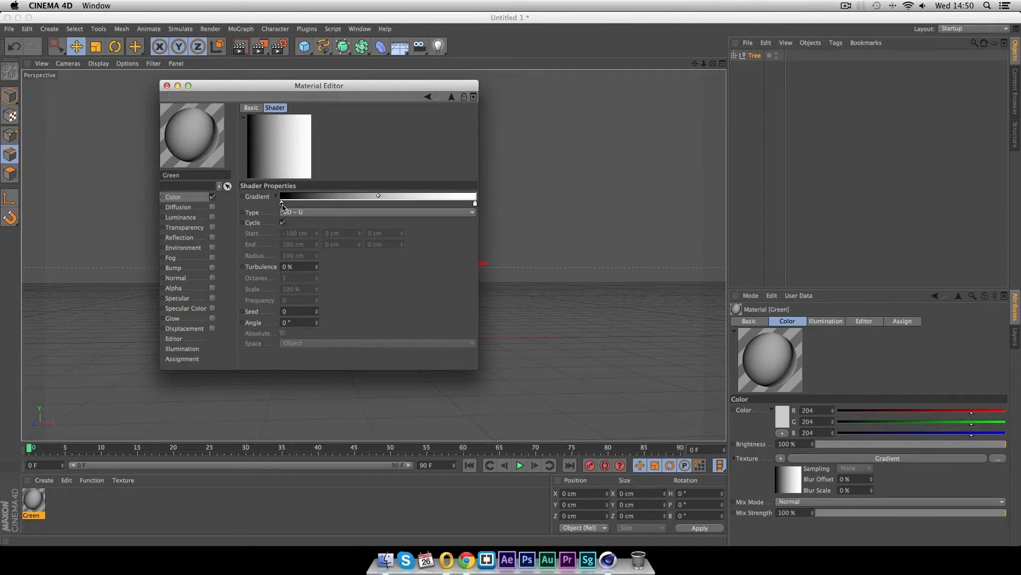
# Set the gradient's black start knot to a dark green with hue 122° and RGB about 12, 121, 16
pyautogui.doubleClick(281, 204)
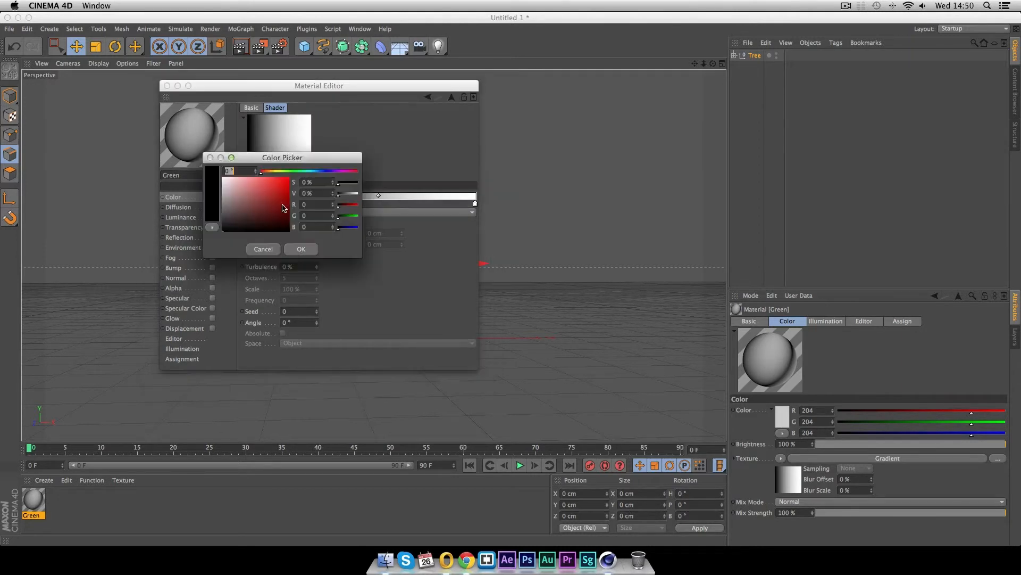
pyautogui.click(290, 171)
pyautogui.moveTo(293, 172); pyautogui.dragTo(294, 172)
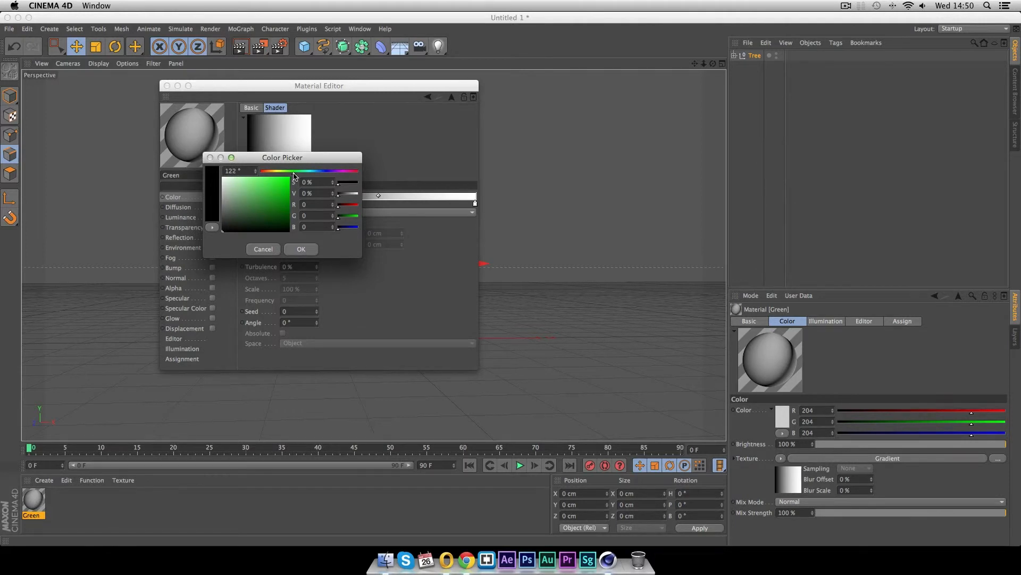
pyautogui.moveTo(282, 215); pyautogui.dragTo(283, 209)
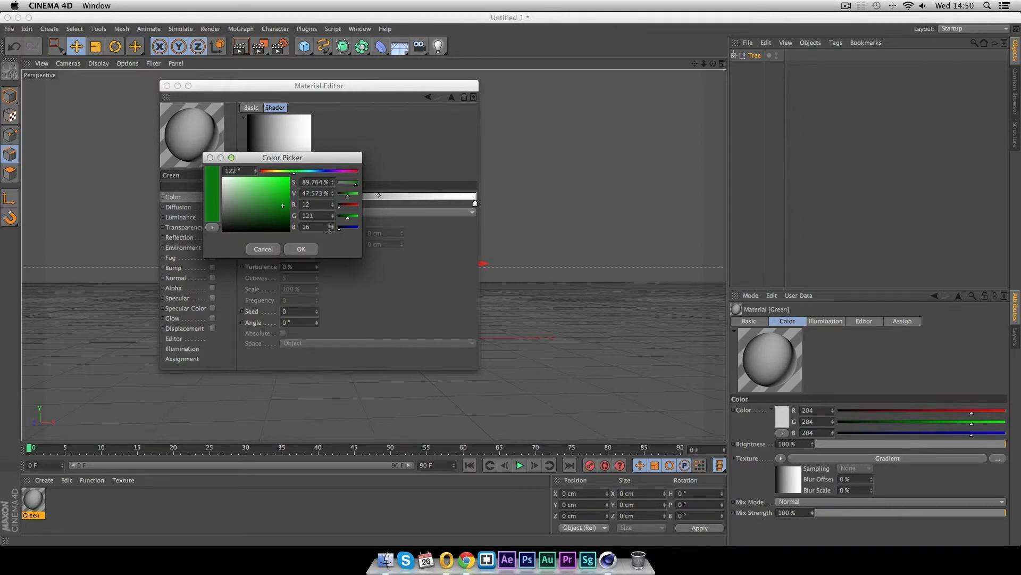
pyautogui.click(301, 249)
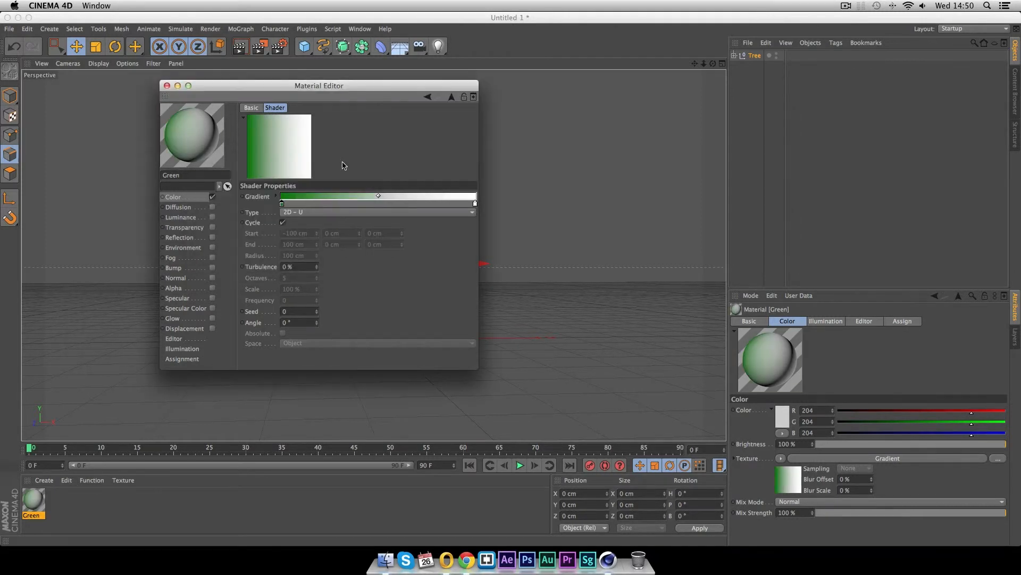
# Set the gradient's white end knot to a pale green with hue 120° and RGB about 119, 175, 119
pyautogui.doubleClick(476, 205)
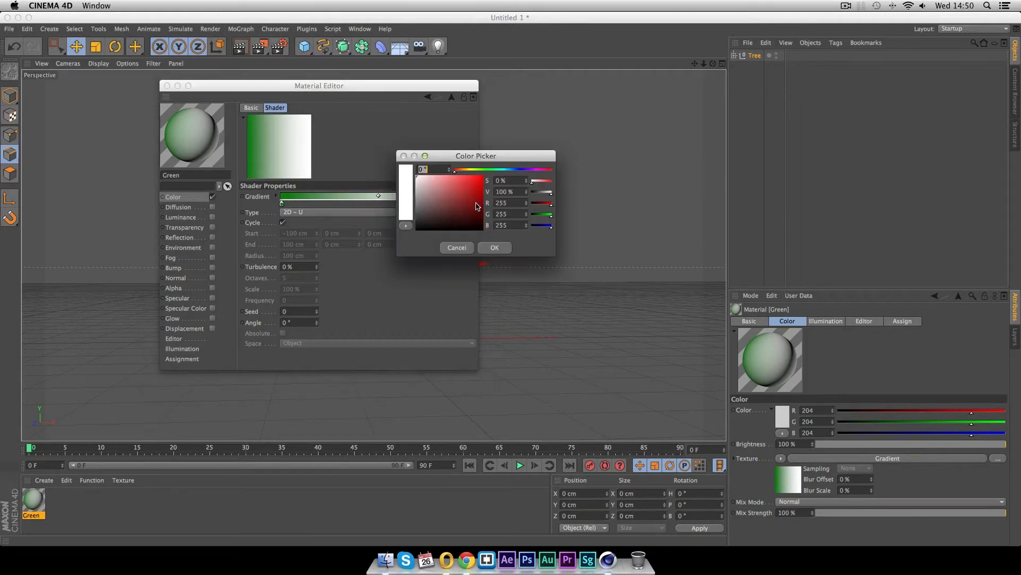
pyautogui.moveTo(459, 170); pyautogui.dragTo(485, 173)
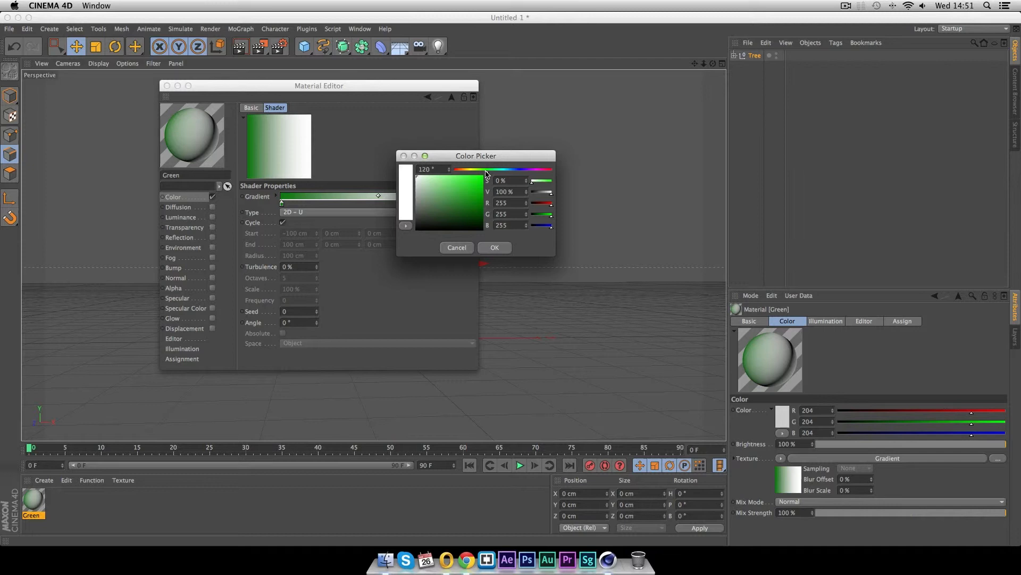
pyautogui.moveTo(439, 205); pyautogui.dragTo(438, 196)
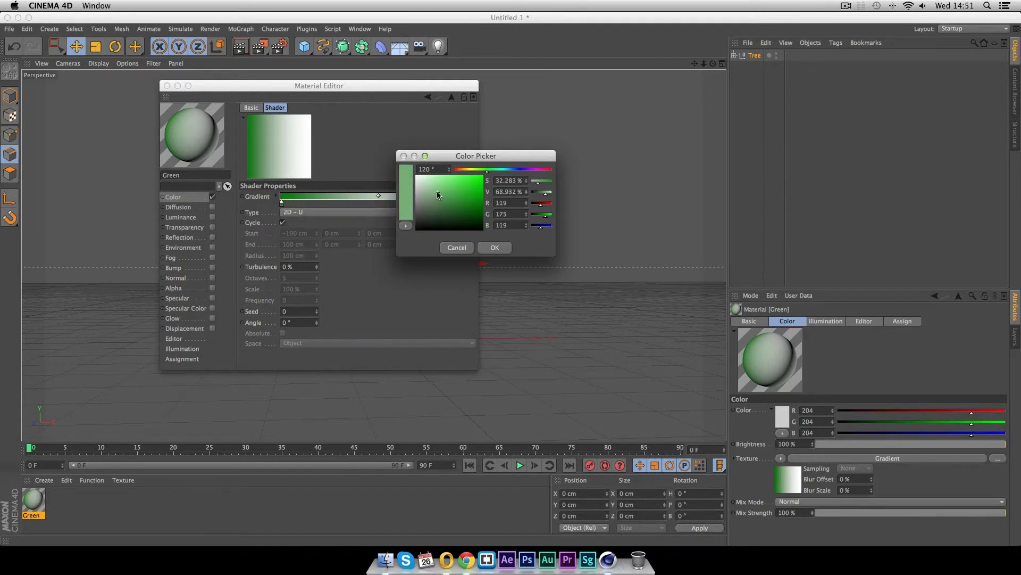
pyautogui.click(500, 250)
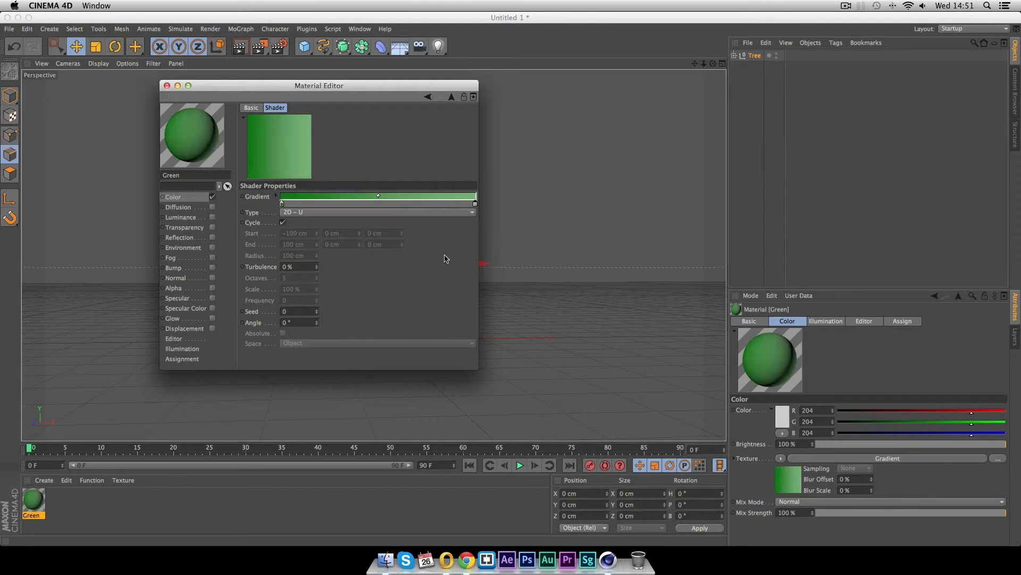
# Set the gradient type to 2D - V and apply the Green material to the Greens object
pyautogui.click(301, 215)
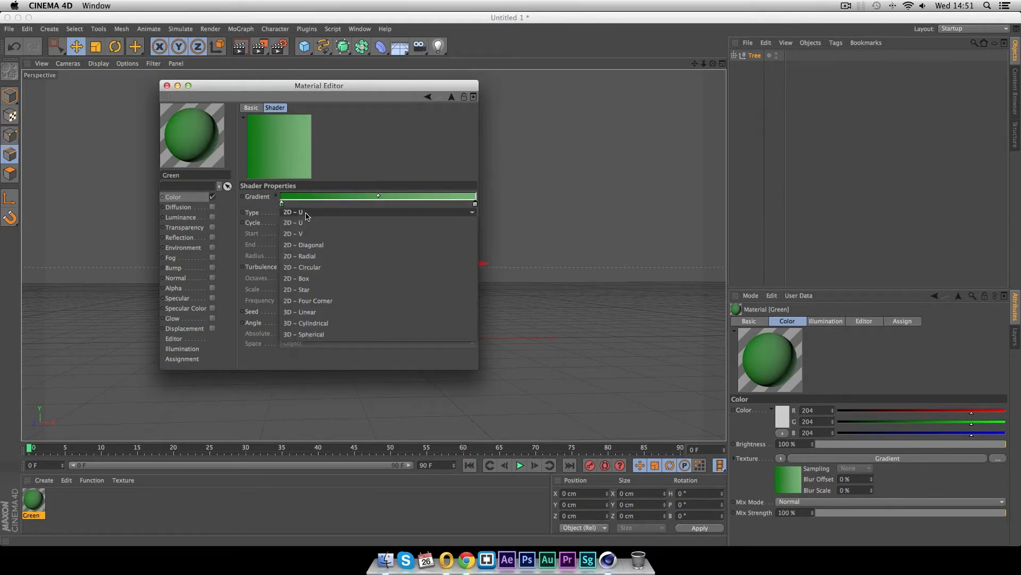
pyautogui.click(305, 235)
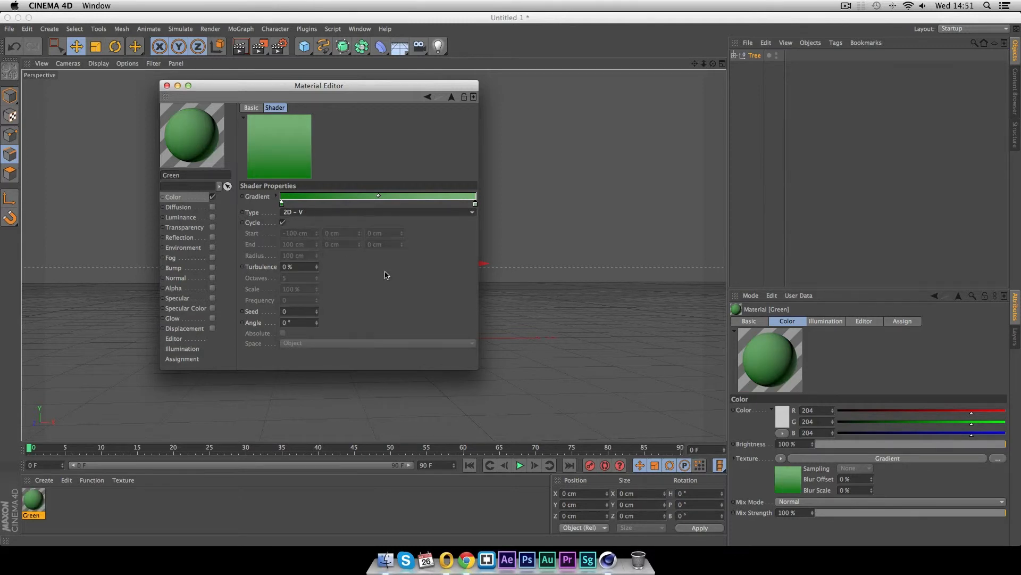
pyautogui.click(166, 86)
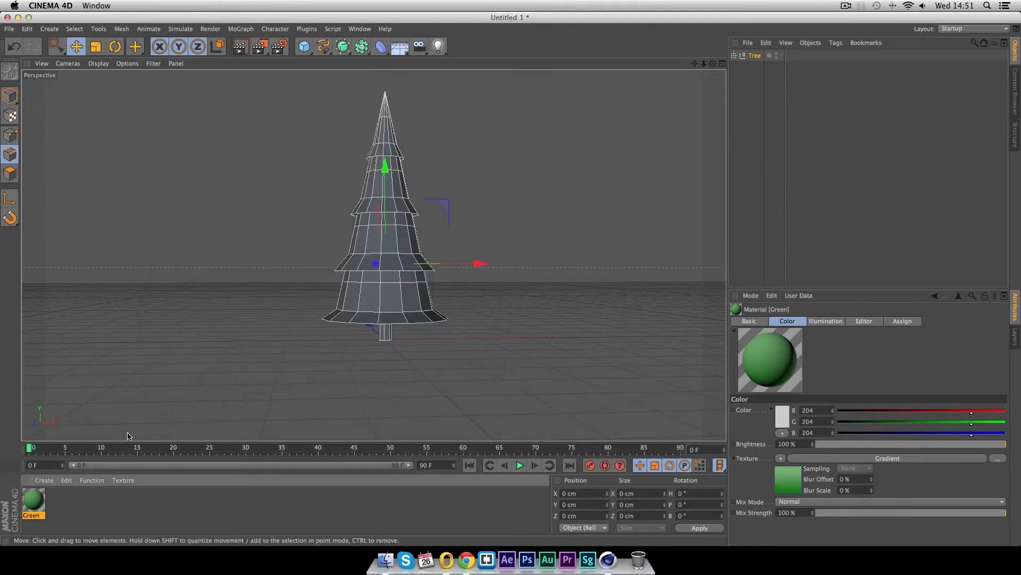
pyautogui.moveTo(117, 434); pyautogui.dragTo(380, 250)
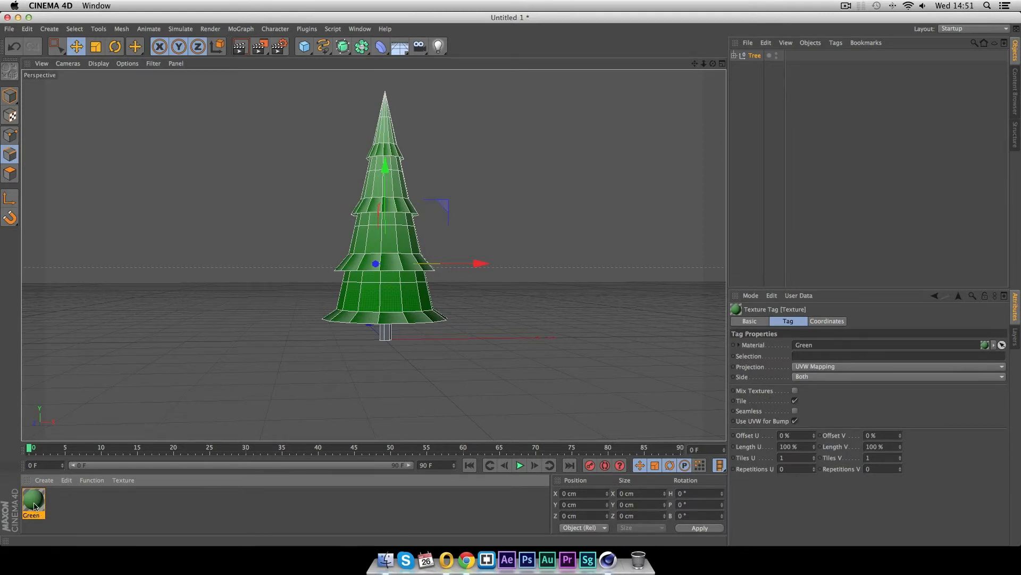
# Duplicate the Green material, rename the copy Trunk and open it in the Material Editor
pyautogui.moveTo(34, 505); pyautogui.dragTo(75, 509)
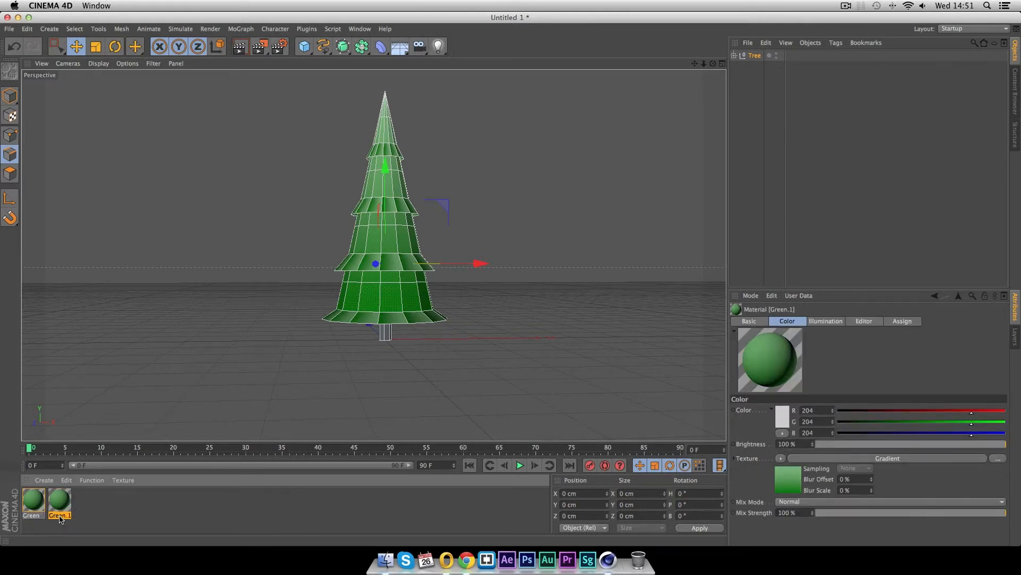
pyautogui.doubleClick(60, 516)
pyautogui.write('Tr')
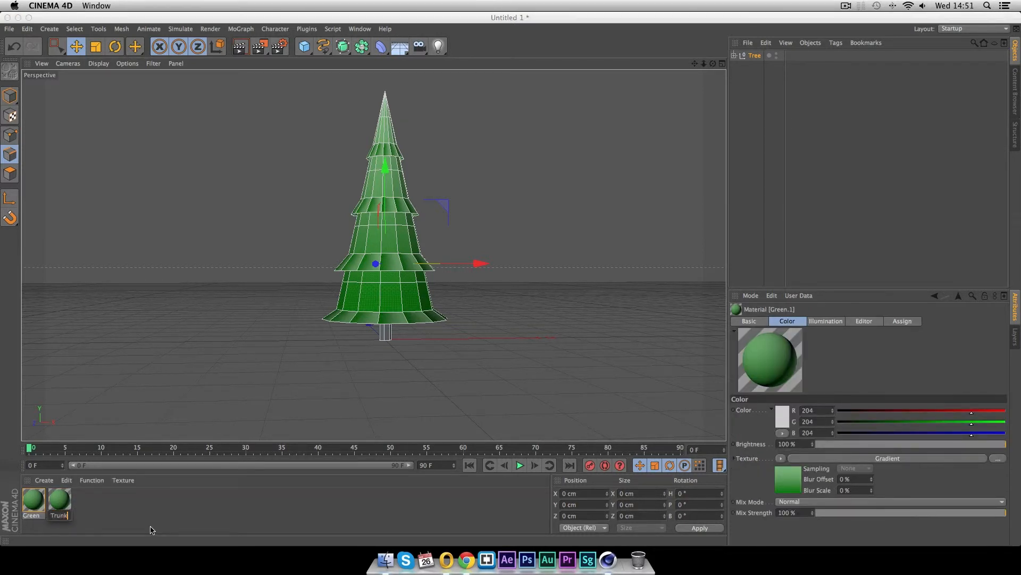
pyautogui.write('unk')
pyautogui.press('Return')
pyautogui.doubleClick(63, 504)
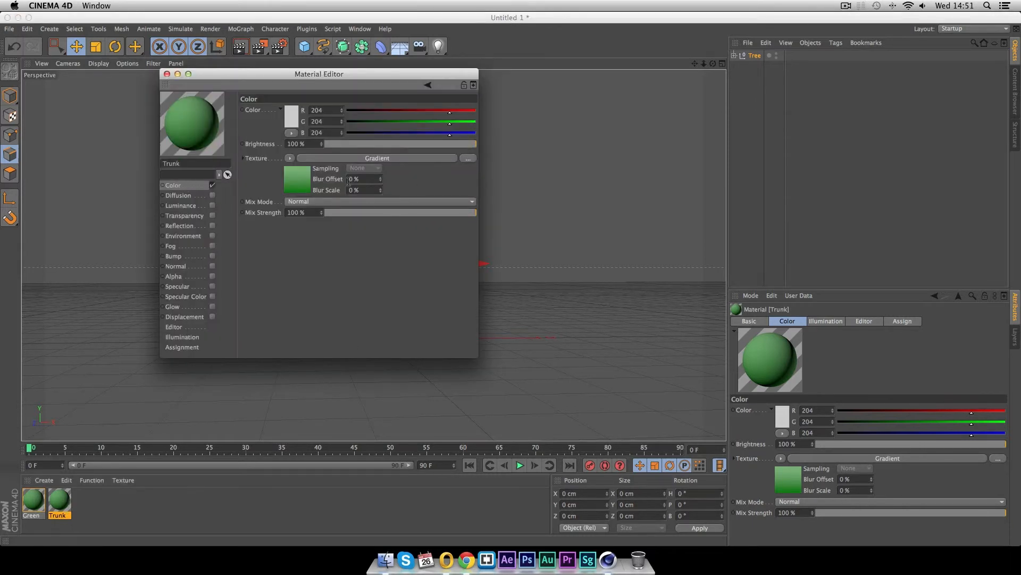
# Set the start knot of the Trunk material's gradient to a dark brown with hue 35° and RGB about 121, 75, 12
pyautogui.click(289, 182)
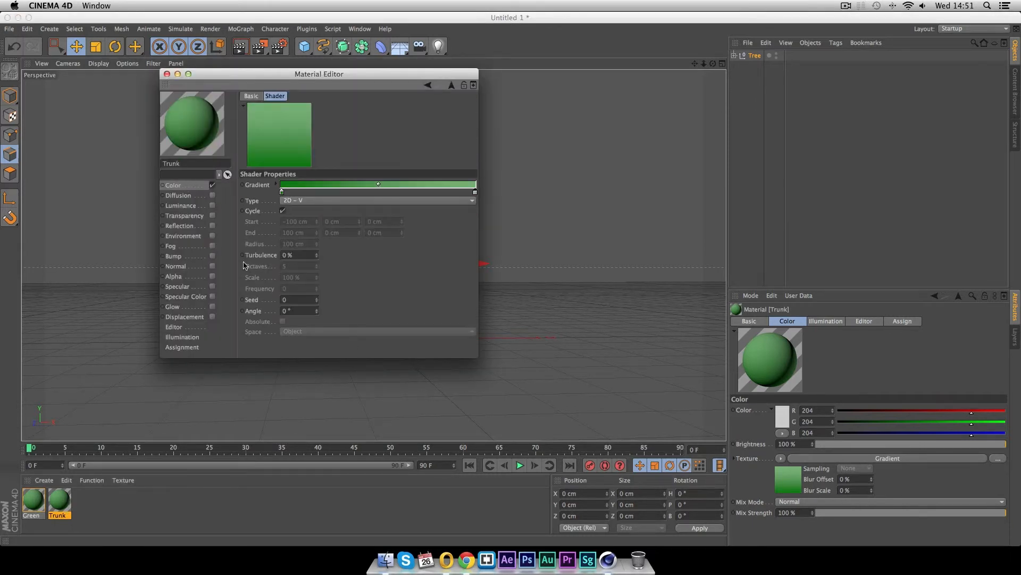
pyautogui.doubleClick(281, 193)
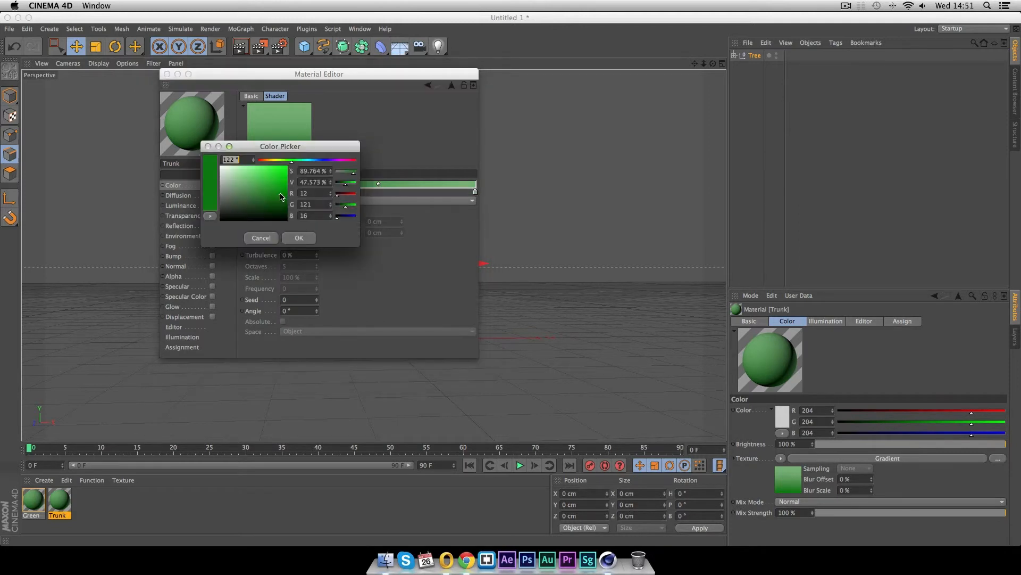
pyautogui.moveTo(293, 164); pyautogui.dragTo(268, 164)
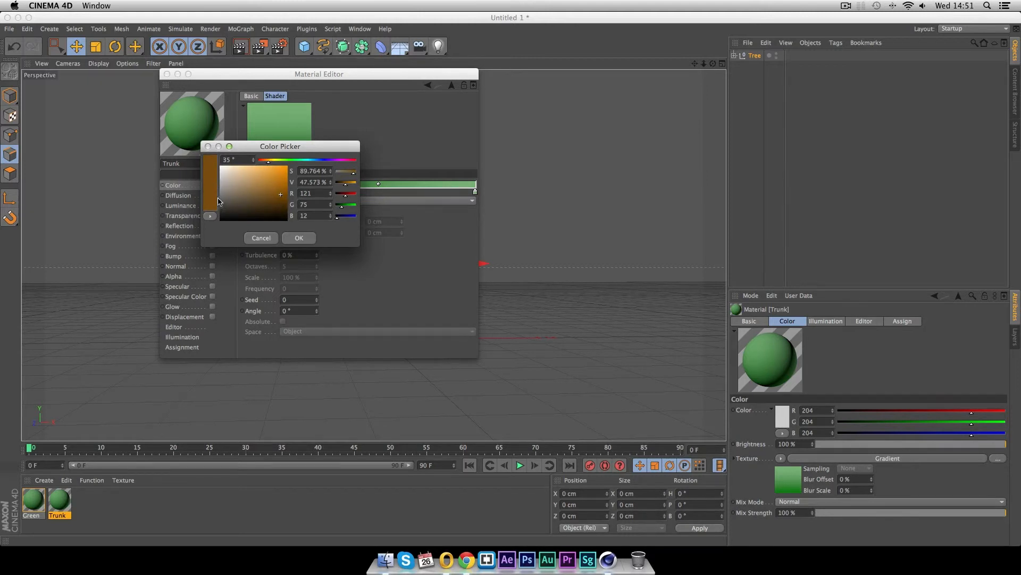
pyautogui.click(307, 238)
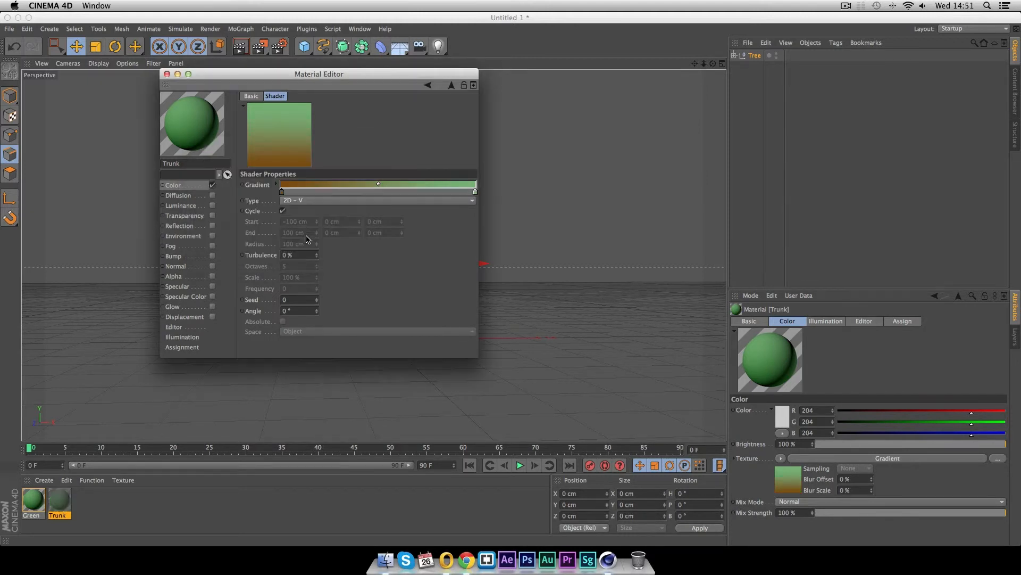
# Set the Trunk gradient's end knot to a light tan with hue 35° and RGB about 175, 152, 119, and close the Material Editor
pyautogui.doubleClick(476, 193)
pyautogui.moveTo(488, 161); pyautogui.dragTo(464, 161)
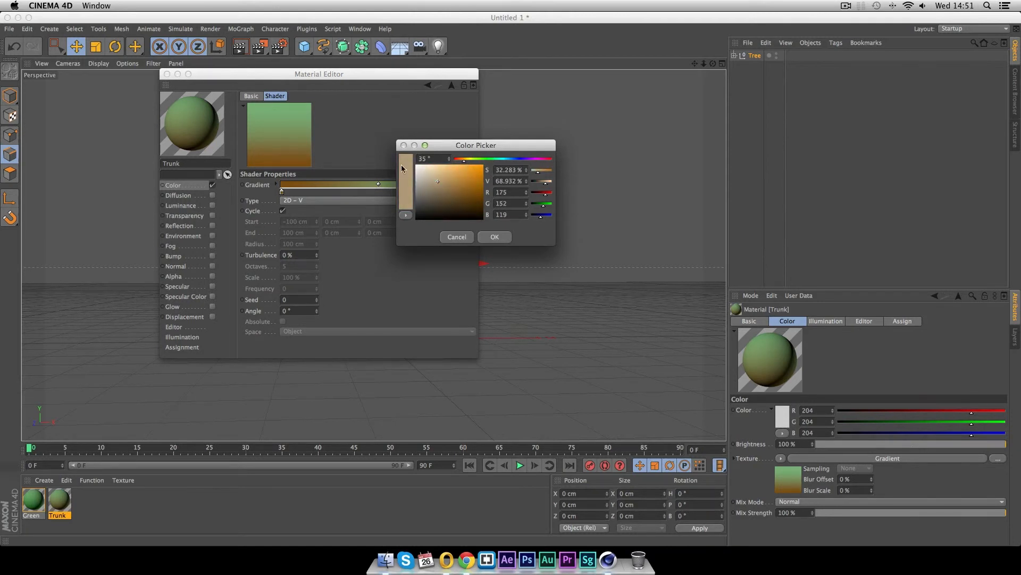
pyautogui.click(493, 237)
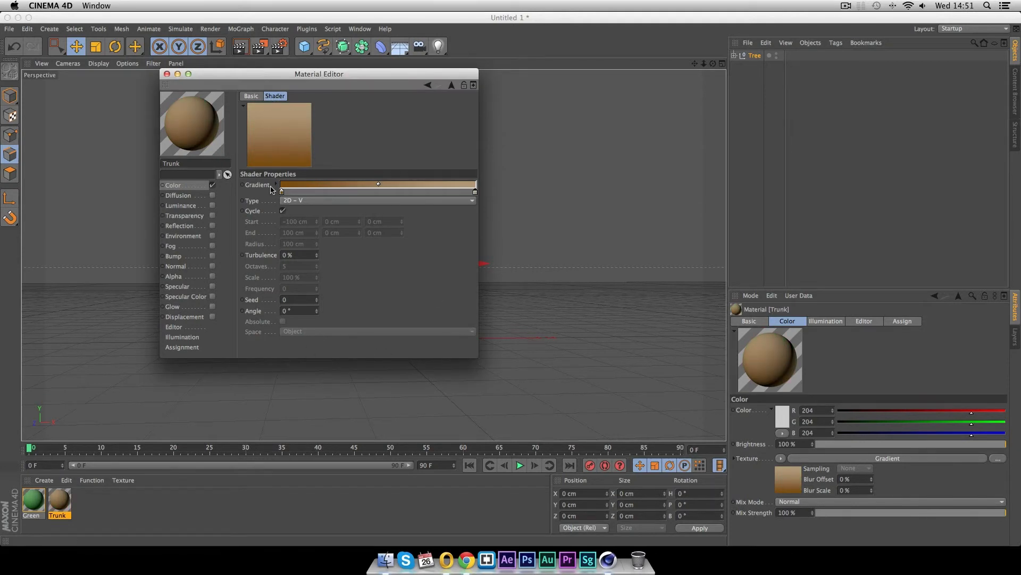
pyautogui.click(167, 74)
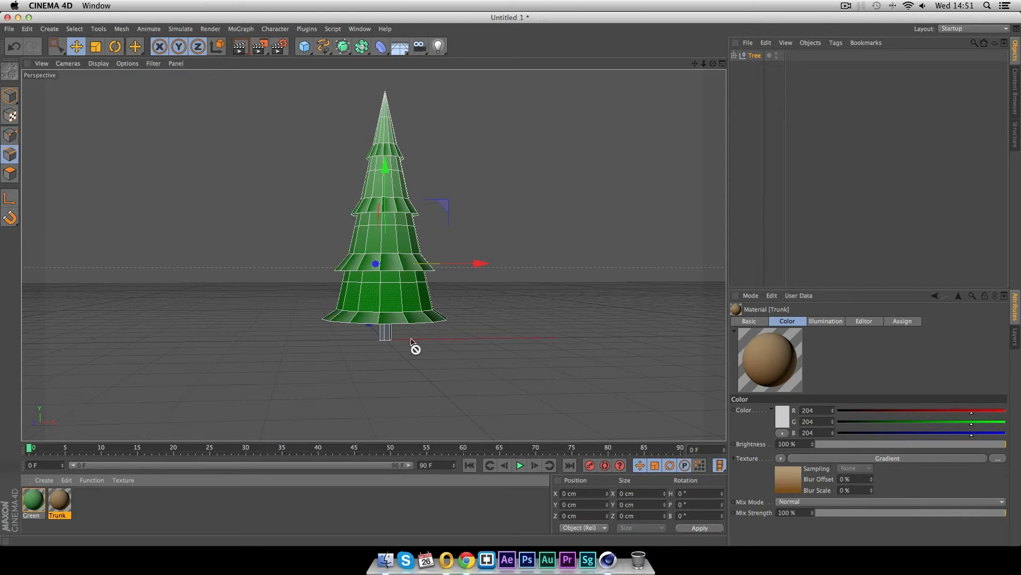
# Apply the Trunk material to the tree's trunk and render the view from the front and from a low angle
pyautogui.moveTo(412, 341); pyautogui.dragTo(386, 331)
pyautogui.hotkey('ctrl', 'r')
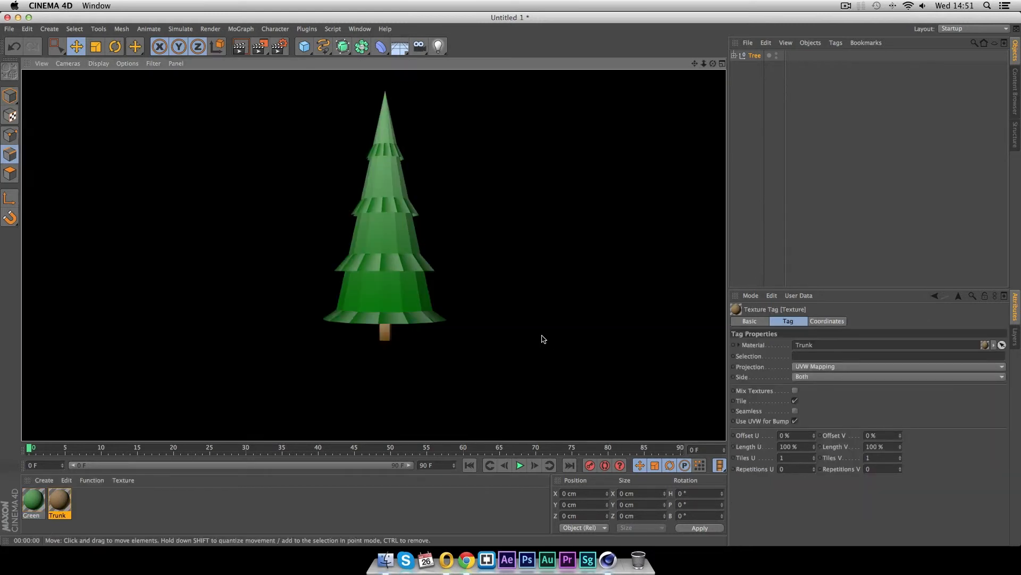
pyautogui.keyDown('alt'); pyautogui.moveTo(551, 340); pyautogui.dragTo(259, 285); pyautogui.keyUp('alt')
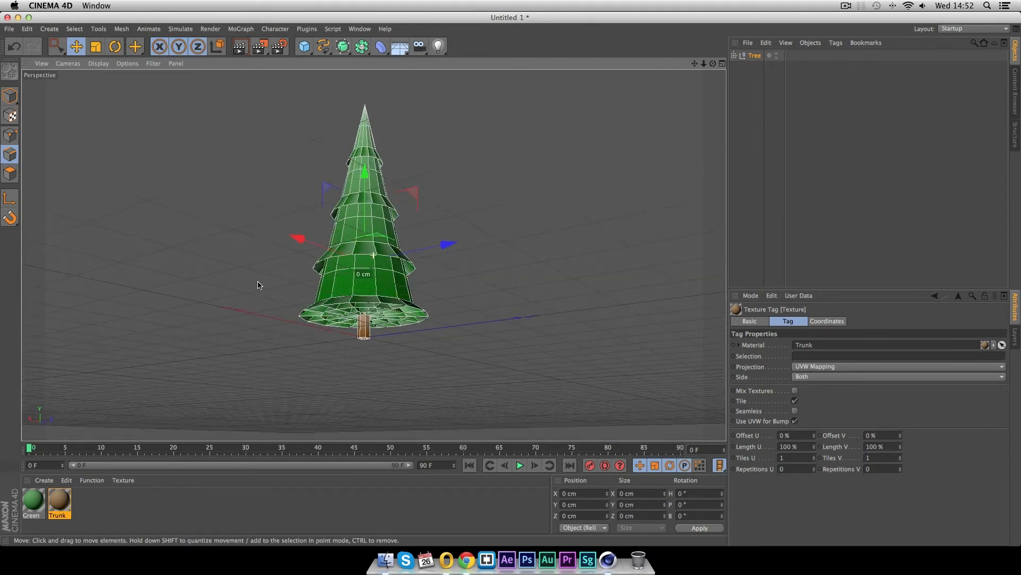
pyautogui.hotkey('ctrl', 'r')
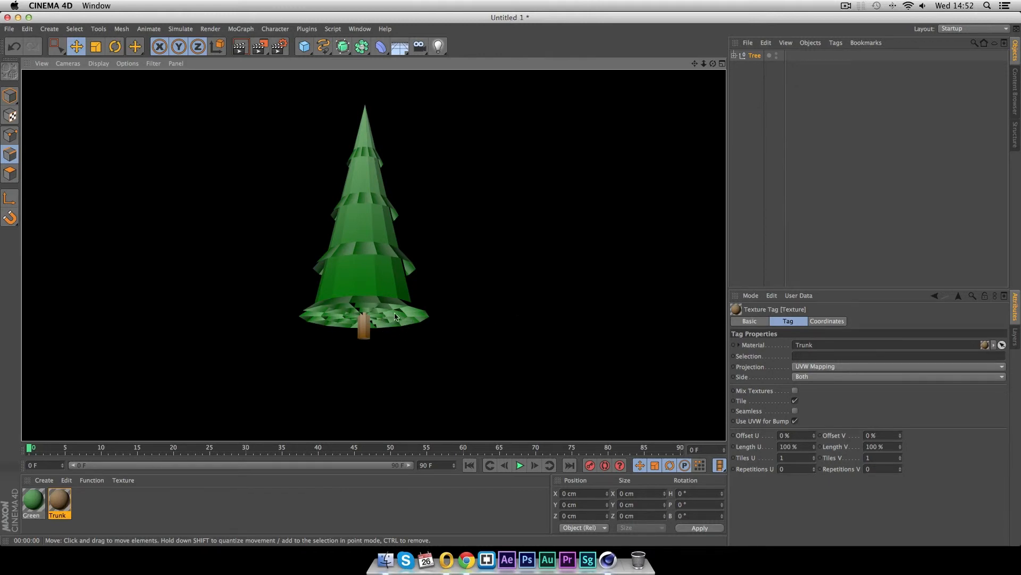
# Add a MoGraph Cloner and make the Tree group its child
pyautogui.keyDown('alt'); pyautogui.moveTo(510, 295); pyautogui.dragTo(722, 344); pyautogui.keyUp('alt')
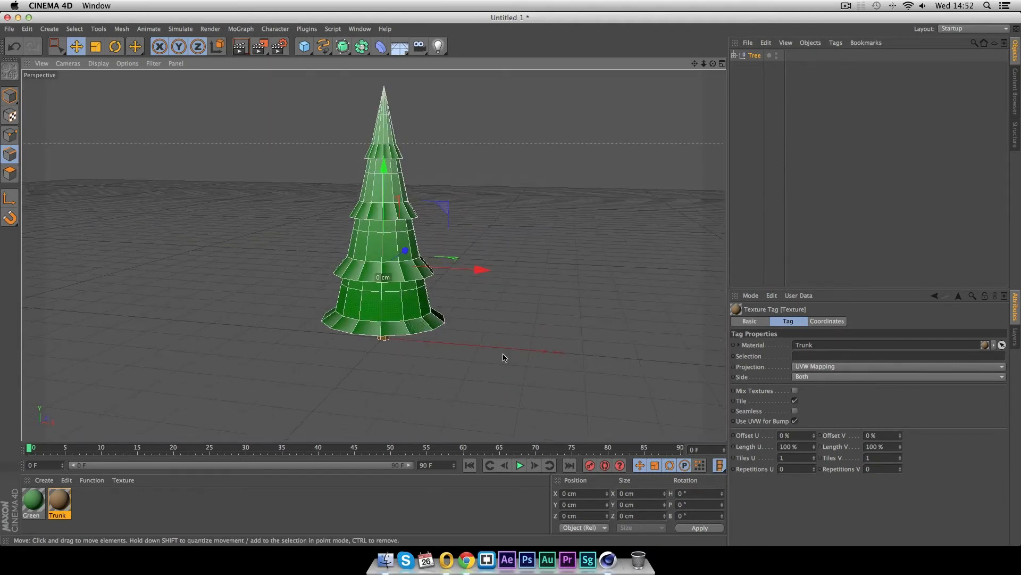
pyautogui.scroll(-5, 504, 358)
pyautogui.keyDown('alt'); pyautogui.moveTo(526, 367); pyautogui.dragTo(547, 369); pyautogui.keyUp('alt')
pyautogui.scroll(5, 492, 339)
pyautogui.keyDown('alt'); pyautogui.moveTo(454, 337); pyautogui.dragTo(511, 420, button='middle'); pyautogui.keyUp('alt')
pyautogui.scroll(-5, 446, 302)
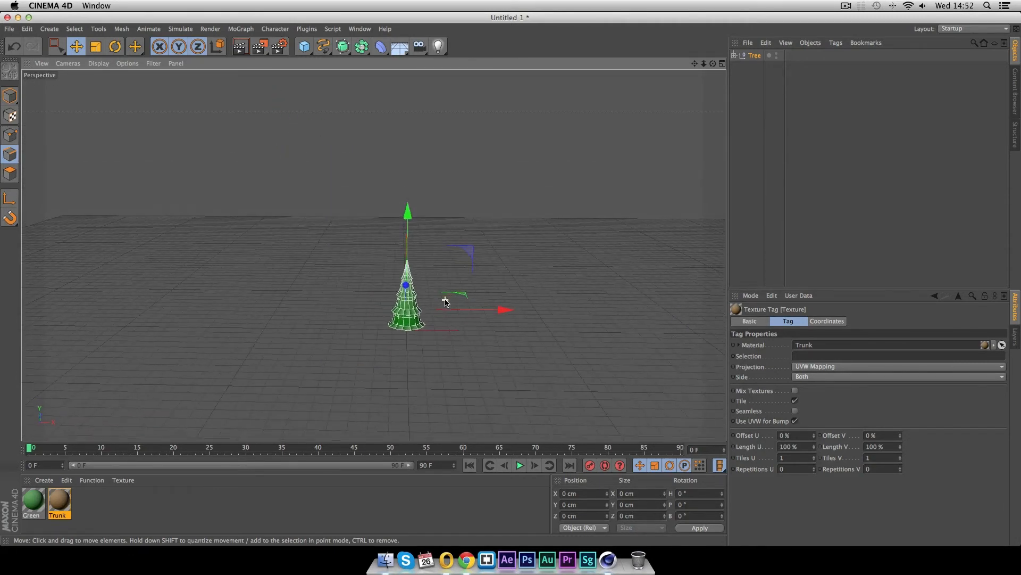
pyautogui.click(757, 57)
pyautogui.click(241, 29)
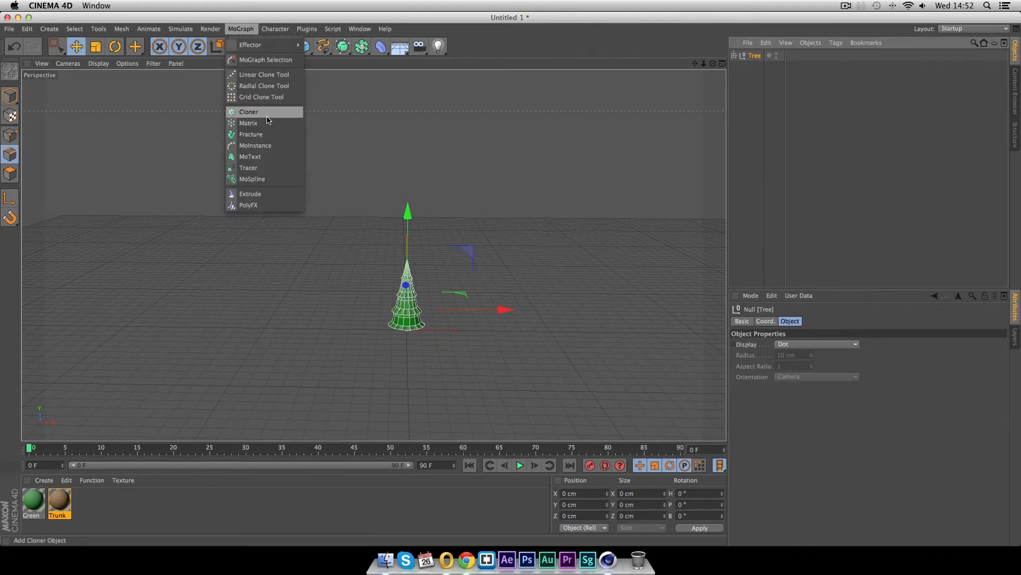
pyautogui.click(268, 119)
pyautogui.moveTo(758, 68); pyautogui.dragTo(760, 58)
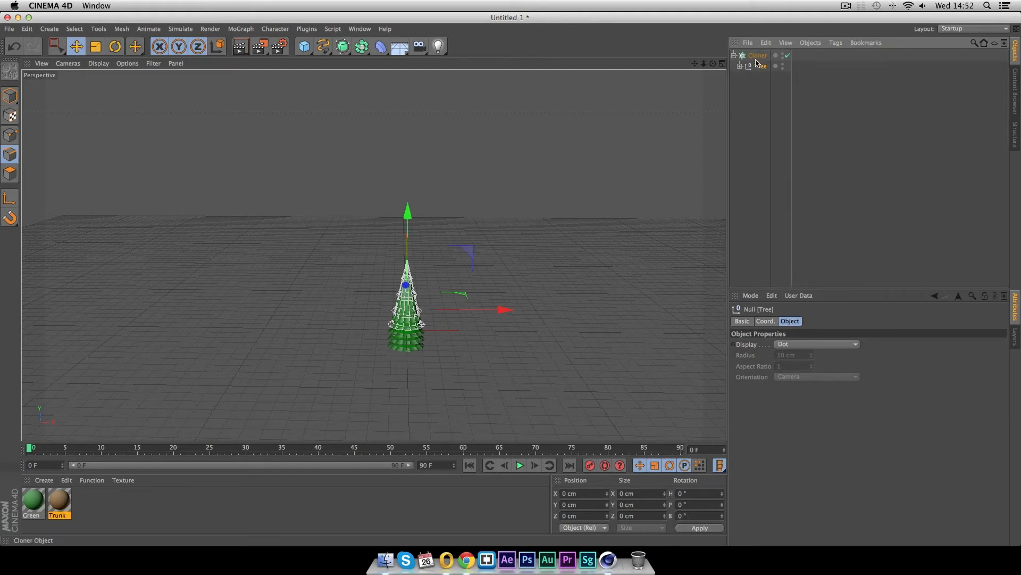
# Set the Cloner's mode to Grid Array with a Y count of 1
pyautogui.click(757, 57)
pyautogui.click(795, 345)
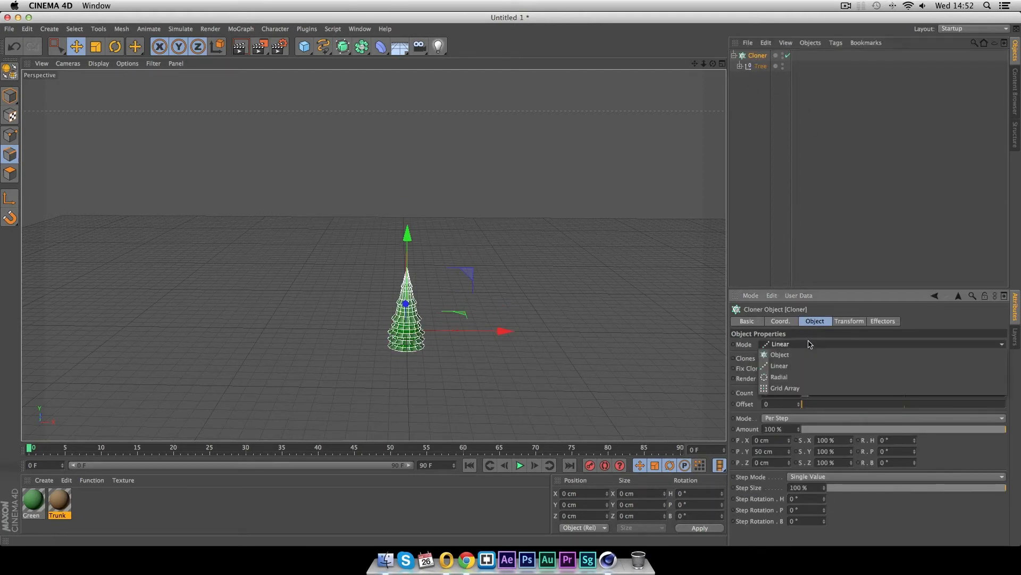
pyautogui.click(797, 371)
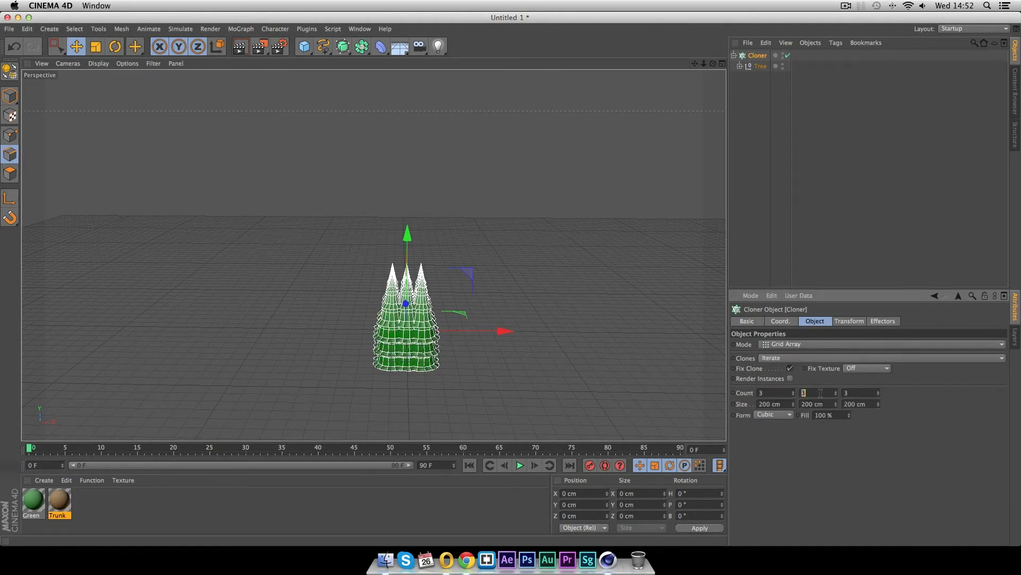
pyautogui.press('Return')
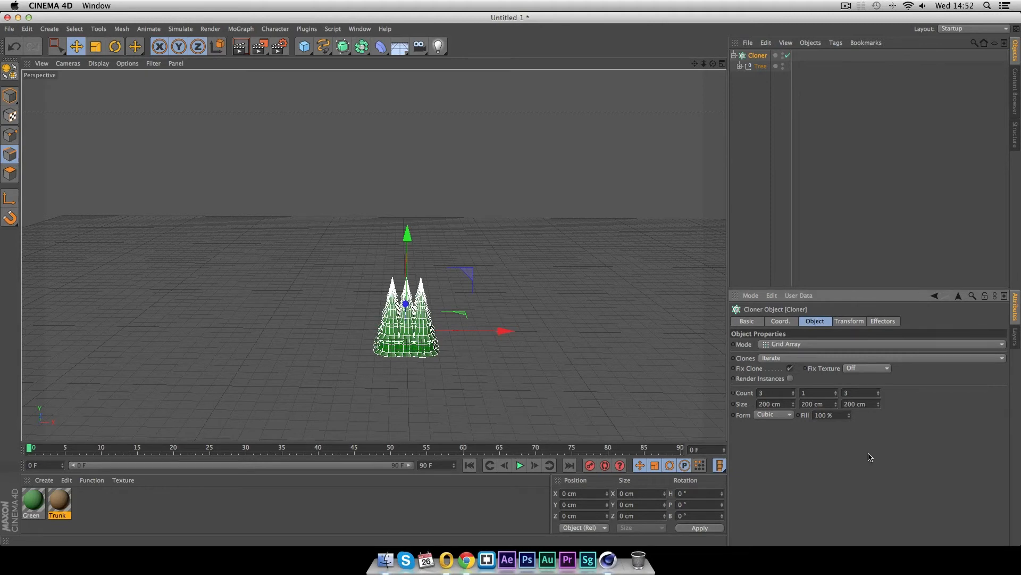
# Set the Cloner's grid size to 1848 cm in X and 3026 cm in Z, with a count of 6 in both directions
pyautogui.moveTo(793, 405); pyautogui.dragTo(818, 427)
pyautogui.moveTo(879, 405); pyautogui.dragTo(879, 341)
pyautogui.moveTo(794, 392); pyautogui.dragTo(795, 377)
pyautogui.moveTo(879, 392); pyautogui.dragTo(879, 378)
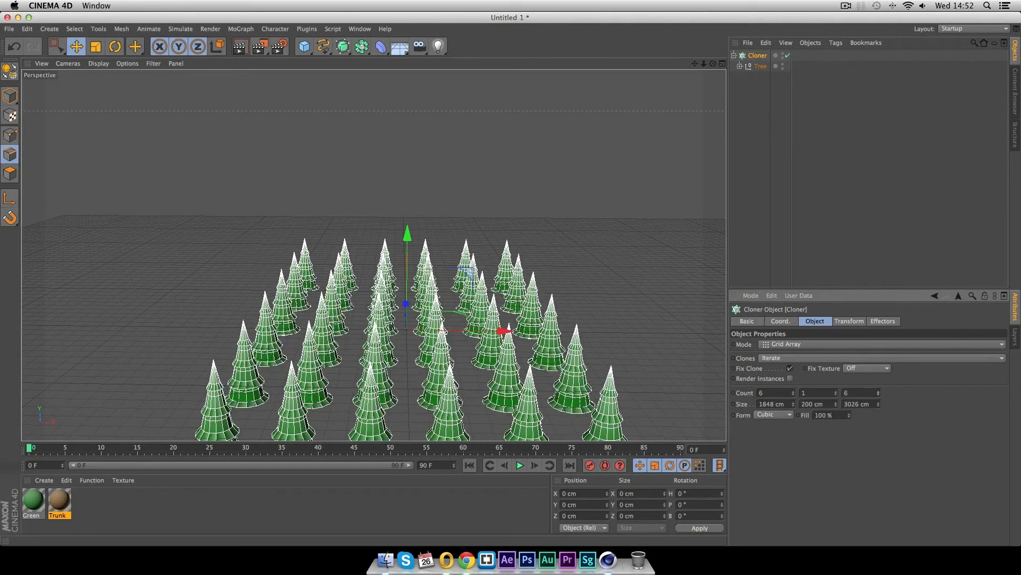
# Add a Random effector to the Cloner
pyautogui.keyDown('alt'); pyautogui.moveTo(586, 258); pyautogui.dragTo(599, 309); pyautogui.keyUp('alt')
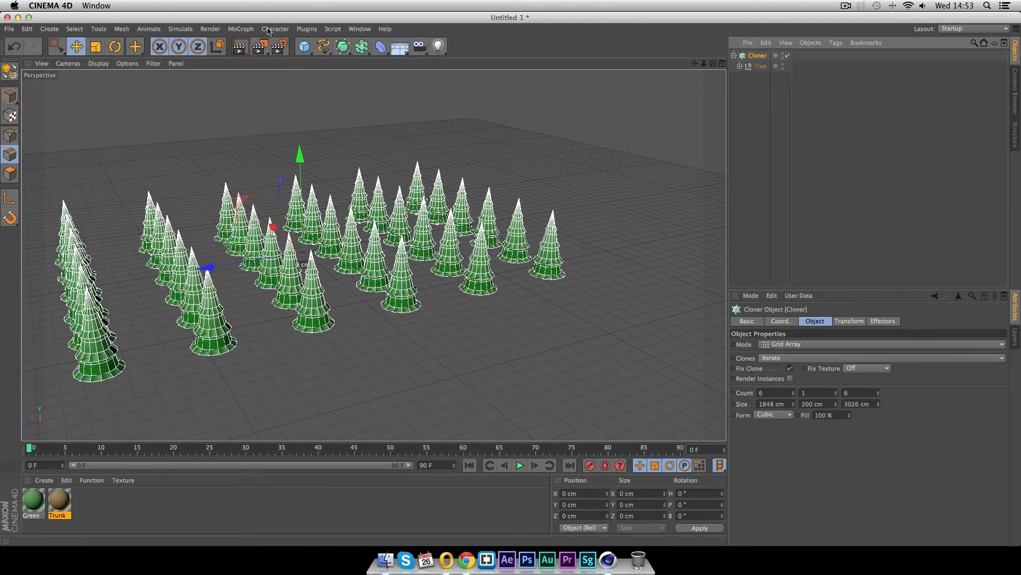
pyautogui.click(243, 31)
pyautogui.moveTo(248, 51)
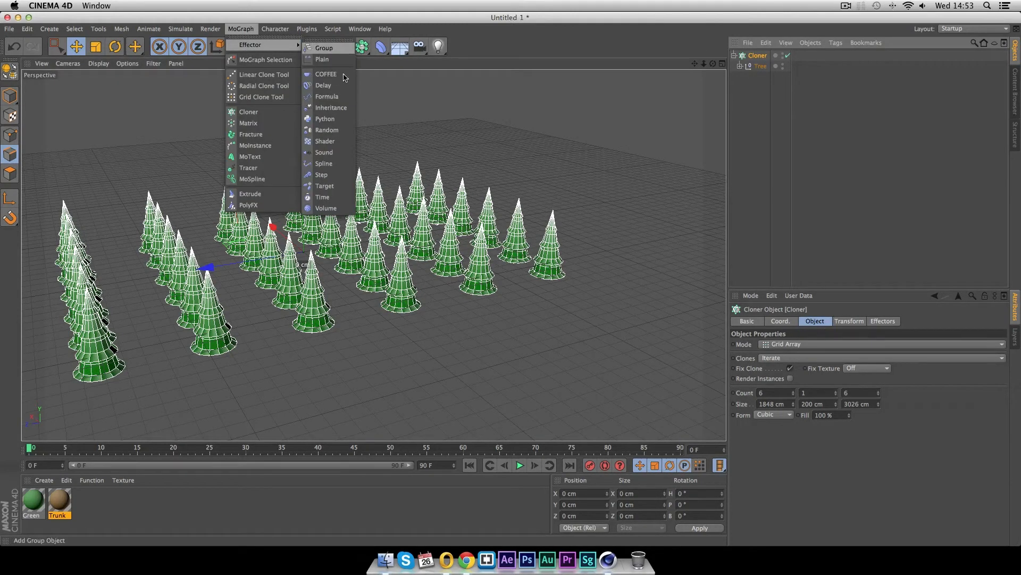
pyautogui.click(327, 130)
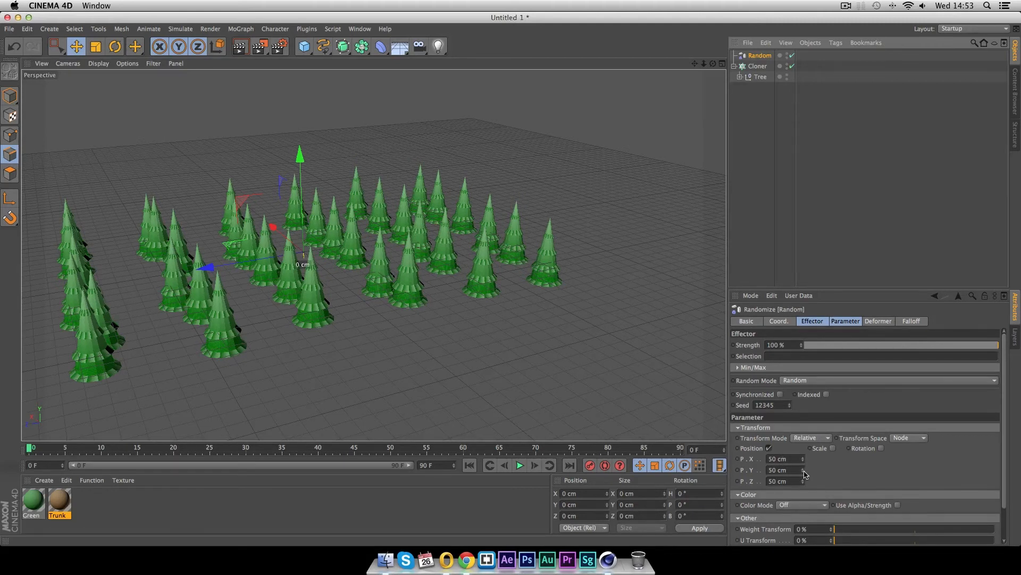
# Try a Y position variation of 40 cm on the Random effector and set it back to 50 cm
pyautogui.moveTo(803, 470)
pyautogui.mouseDown()
pyautogui.moveTo(803, 439)
pyautogui.moveTo(803, 500)
pyautogui.moveTo(803, 433)
pyautogui.moveTo(803, 497)
pyautogui.moveTo(803, 466)
pyautogui.moveTo(804, 479)
pyautogui.moveTo(780, 495)
pyautogui.mouseUp()
pyautogui.click(791, 470)
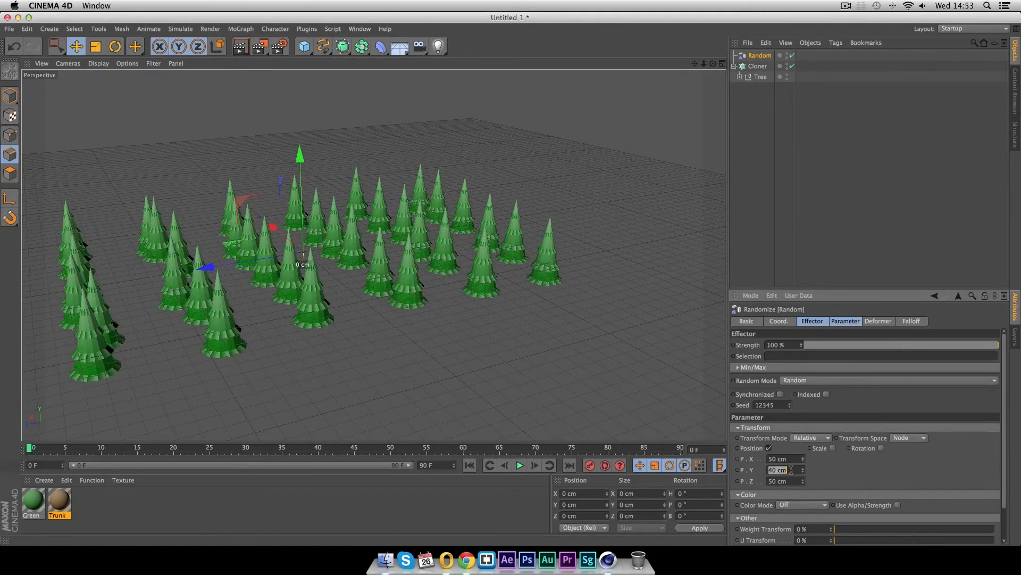
pyautogui.write('50')
pyautogui.press('Return')
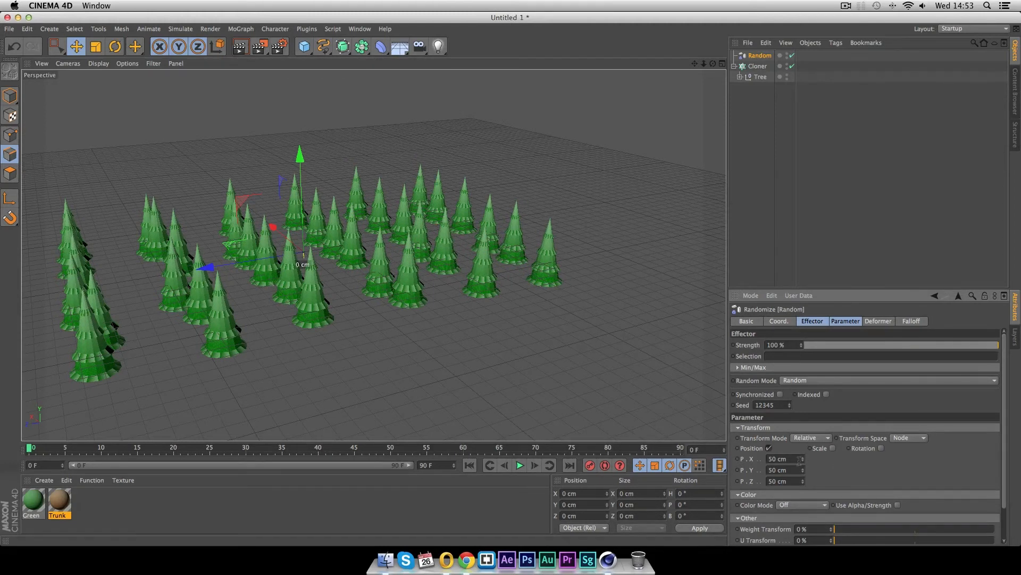
# Set the Random effector's position variation to 537 cm in X and 554 cm in Z
pyautogui.moveTo(804, 462)
pyautogui.mouseDown()
pyautogui.moveTo(805, 421)
pyautogui.moveTo(804, 505)
pyautogui.moveTo(803, 432)
pyautogui.mouseUp()
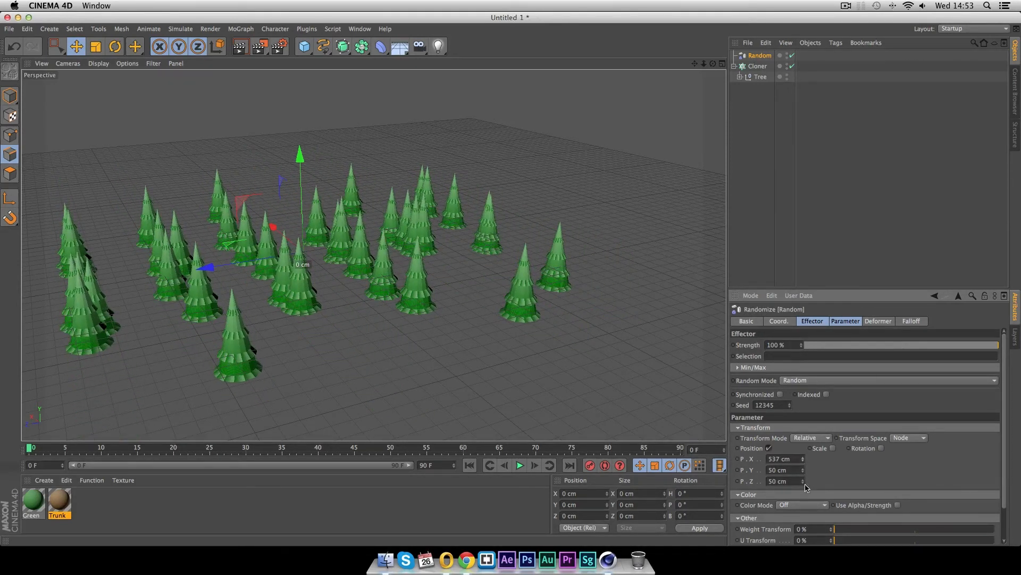
pyautogui.moveTo(804, 481); pyautogui.dragTo(803, 446)
# Examine the scattered trees from several angles and render the view from a raised viewpoint
pyautogui.keyDown('alt'); pyautogui.moveTo(404, 285); pyautogui.dragTo(663, 258); pyautogui.keyUp('alt')
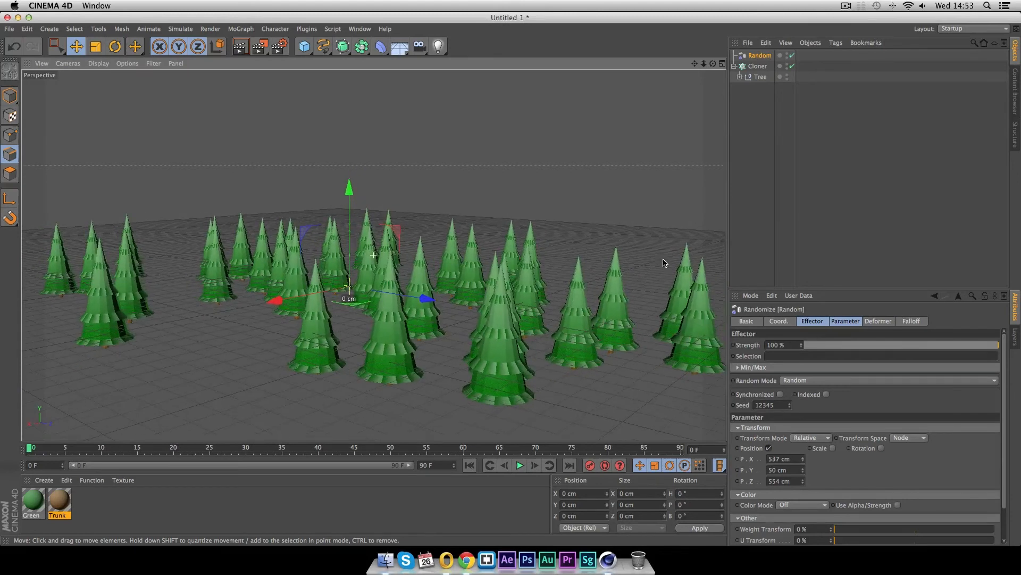
pyautogui.keyDown('alt'); pyautogui.moveTo(614, 226); pyautogui.dragTo(666, 256); pyautogui.keyUp('alt')
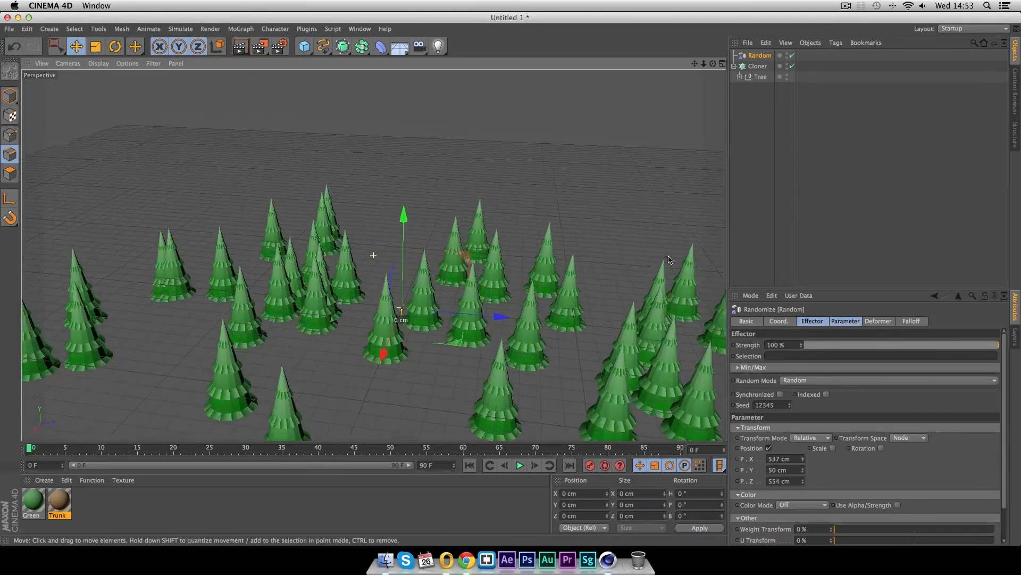
pyautogui.keyDown('alt'); pyautogui.moveTo(610, 288); pyautogui.dragTo(572, 216, button='middle'); pyautogui.keyUp('alt')
pyautogui.keyDown('alt'); pyautogui.moveTo(572, 216); pyautogui.dragTo(614, 256); pyautogui.keyUp('alt')
pyautogui.keyDown('alt'); pyautogui.moveTo(578, 369); pyautogui.dragTo(574, 365); pyautogui.keyUp('alt')
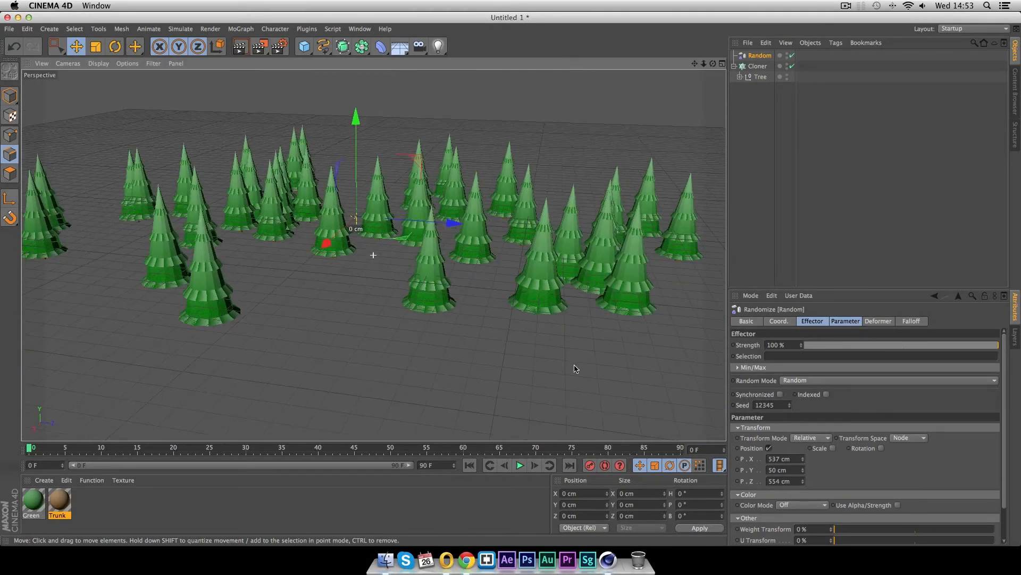
pyautogui.press('super+r')
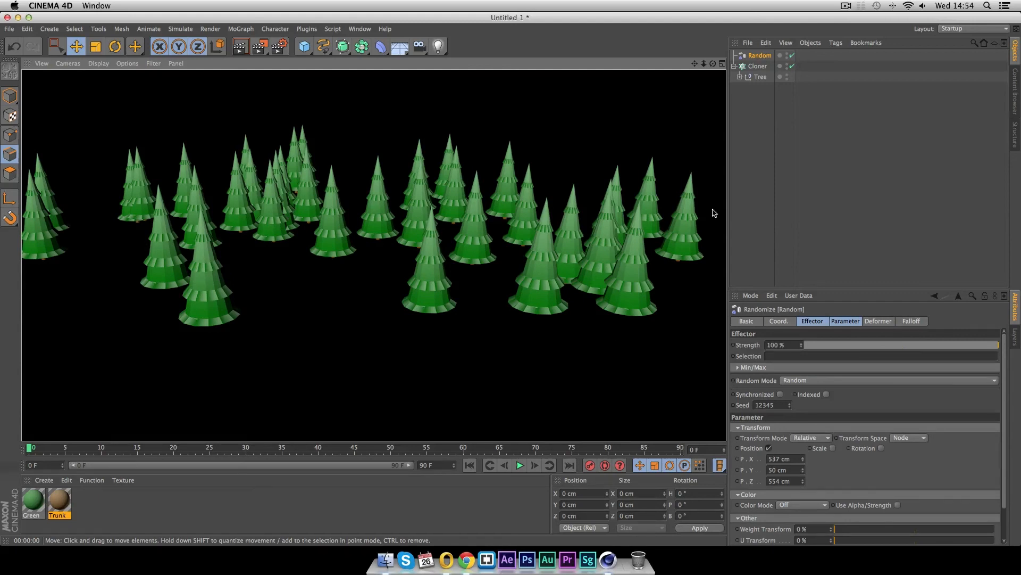
pyautogui.click(845, 5)
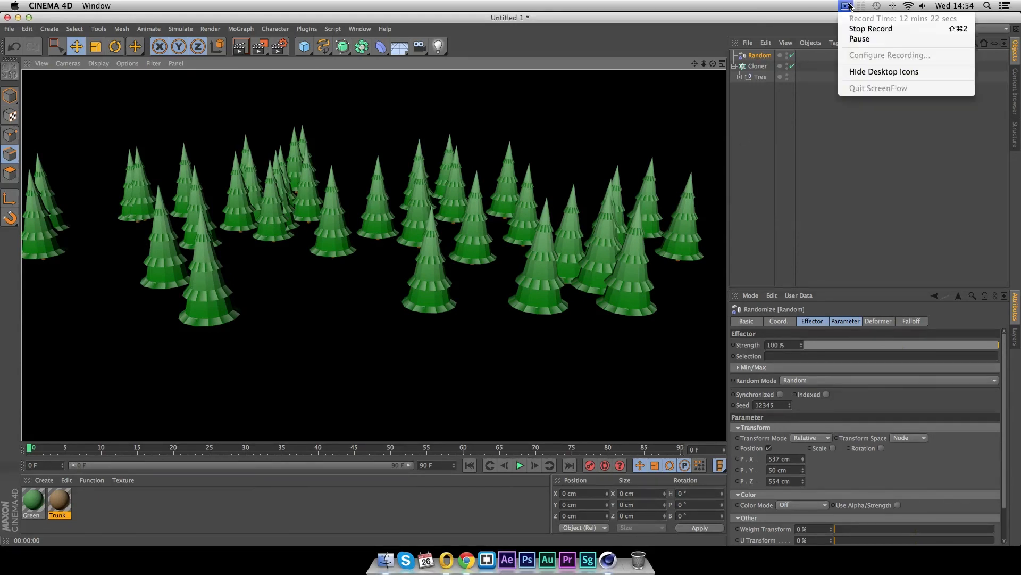